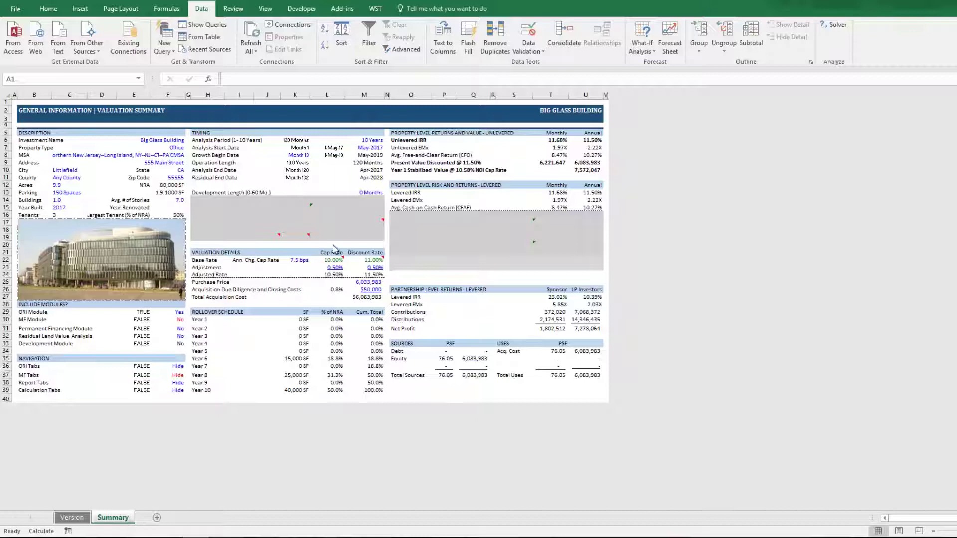
Step: Review the base rates (10.00% cap, 11.00% discount), the 0.50% adjustment and adjusted rates (10.50%, 11.50%)
click(332, 252)
click(370, 253)
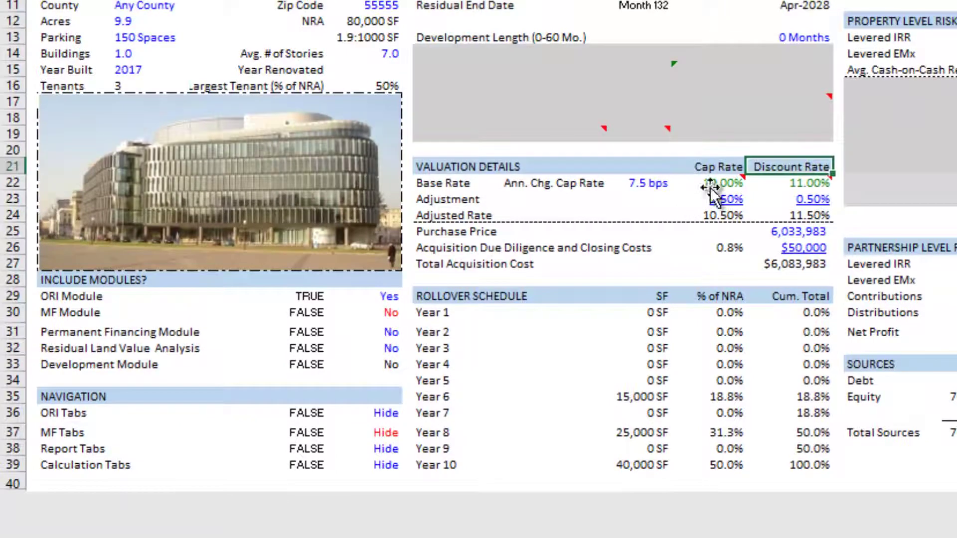
click(713, 186)
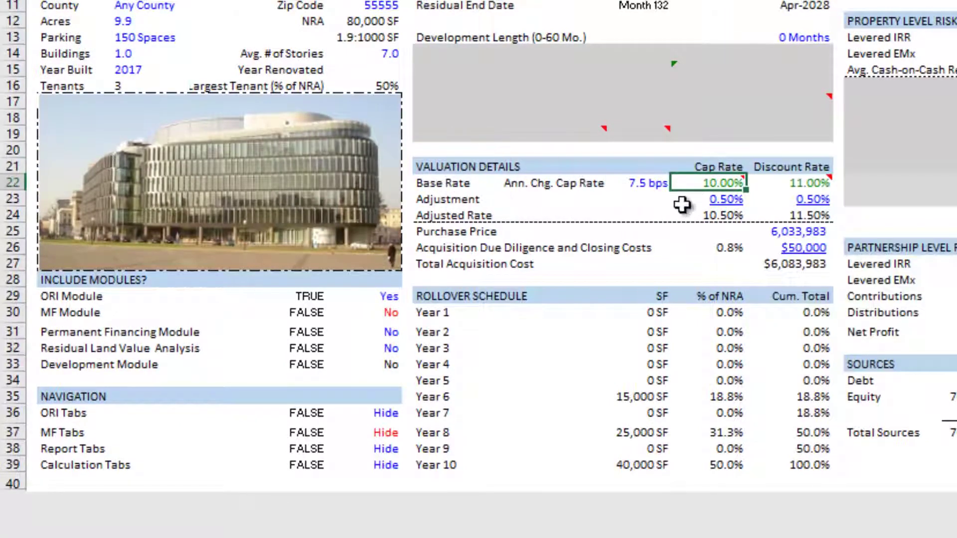
click(786, 184)
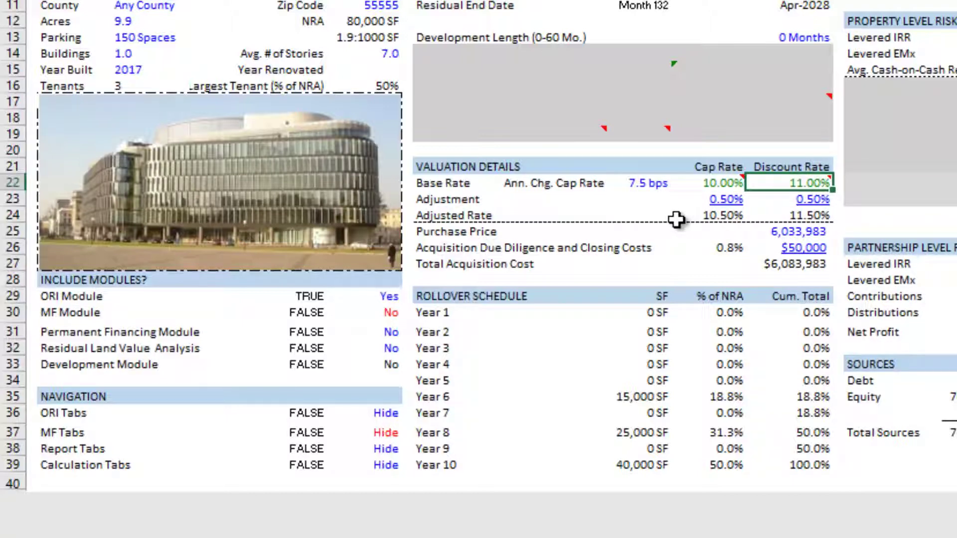
click(703, 178)
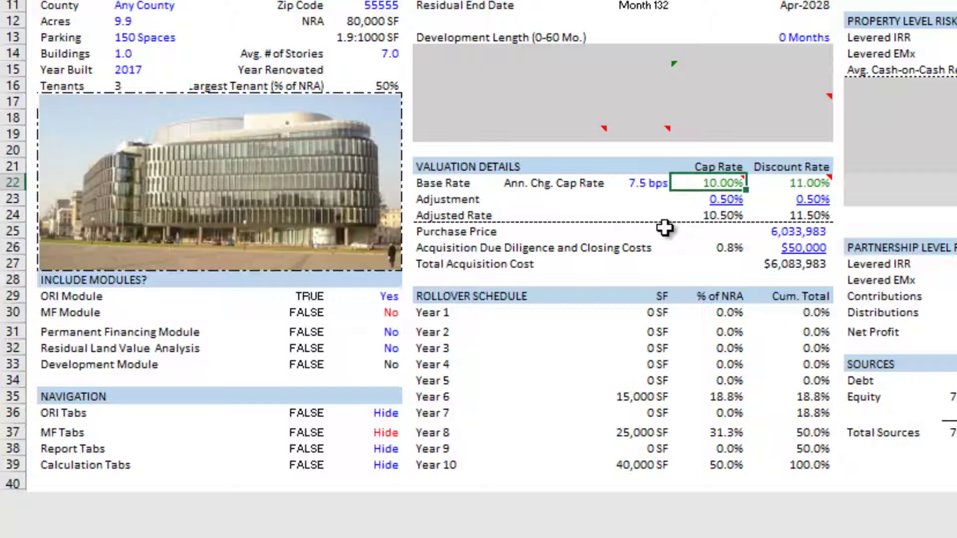
click(718, 197)
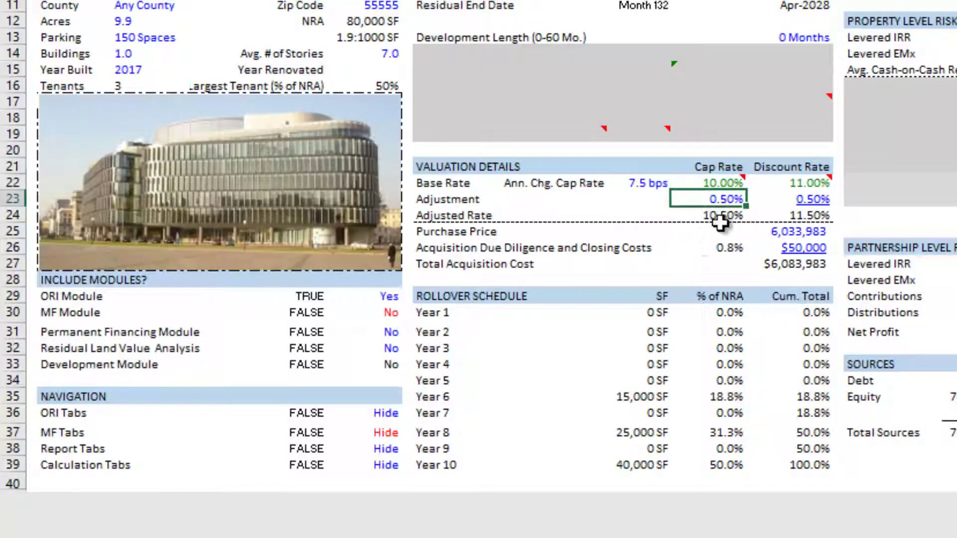
click(713, 218)
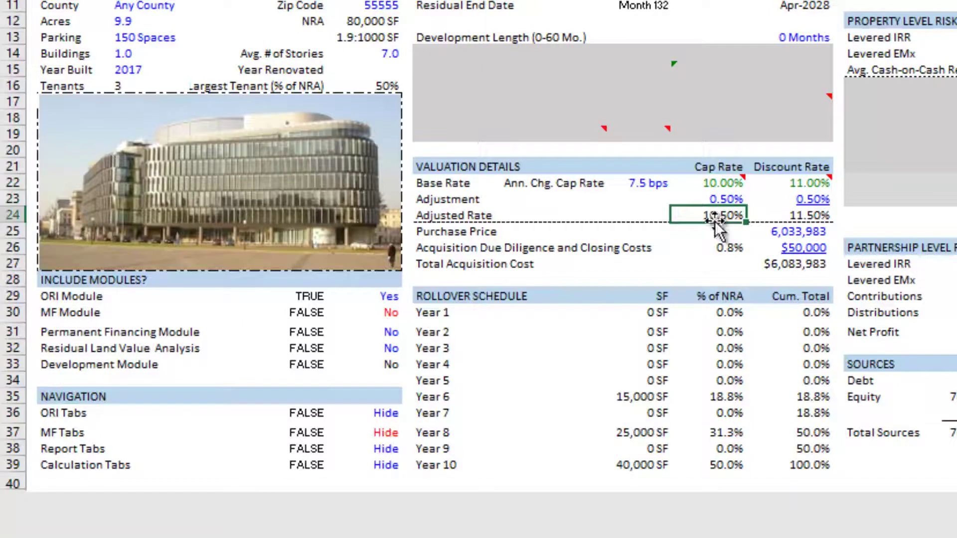
click(785, 219)
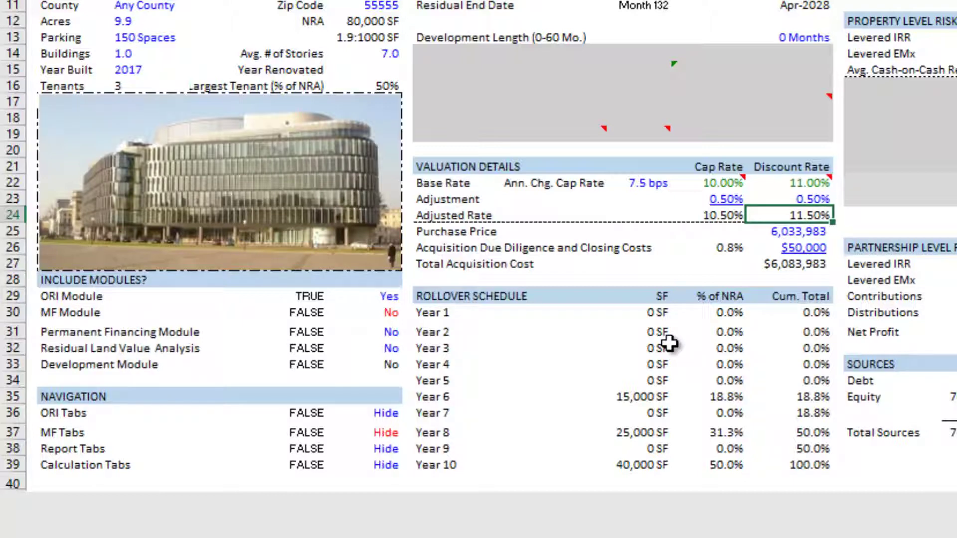
Step: Set Calculation Tabs to Show so the Rate Matrix and Dev calculation sheets appear
scroll(663, 339, down, 5)
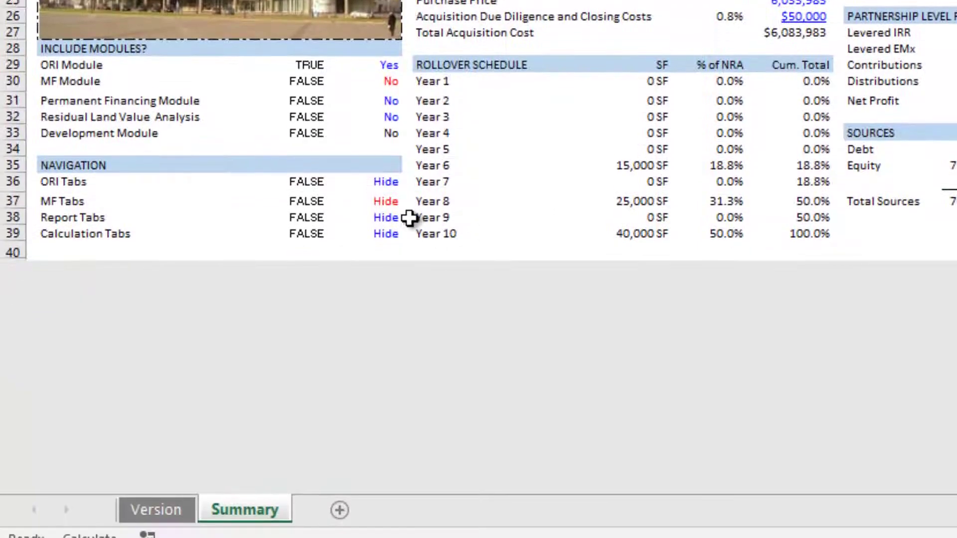
click(373, 239)
click(410, 233)
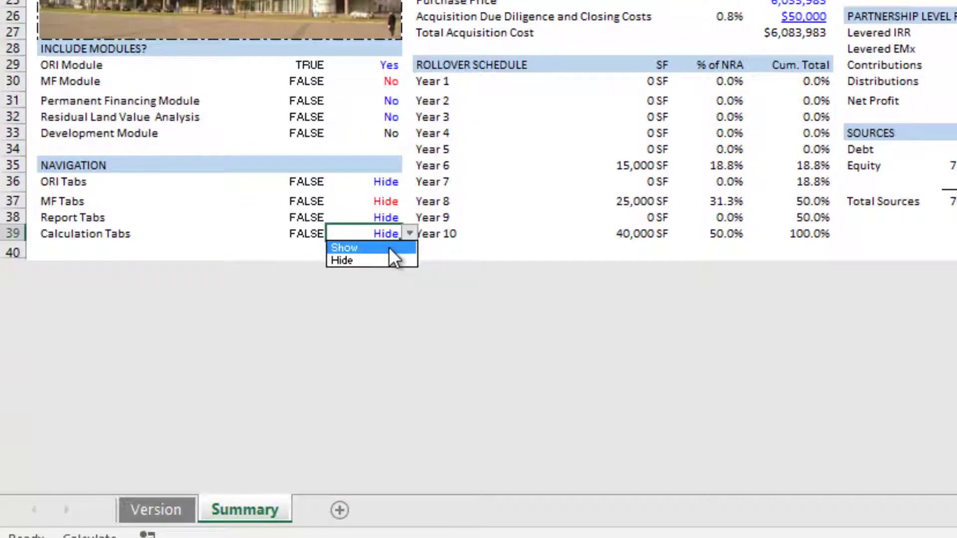
click(390, 249)
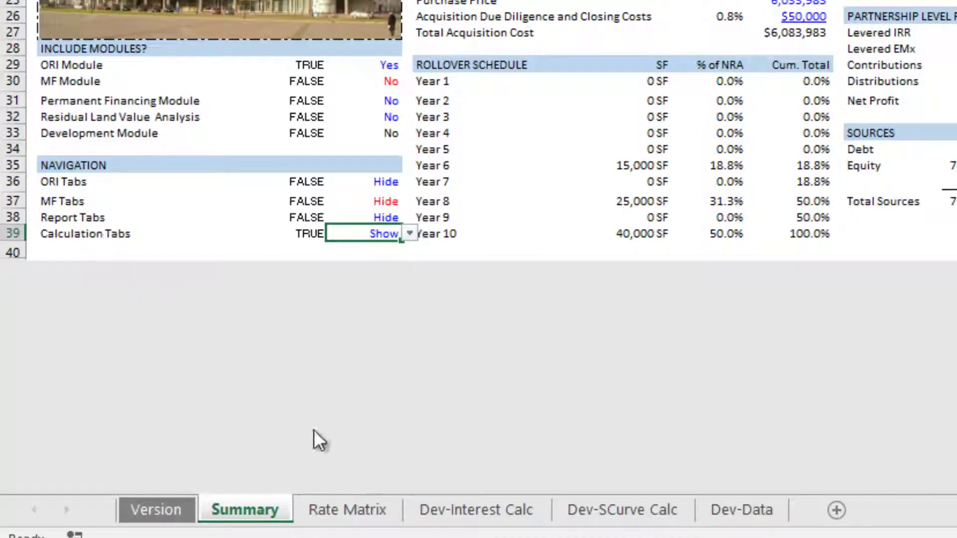
click(341, 509)
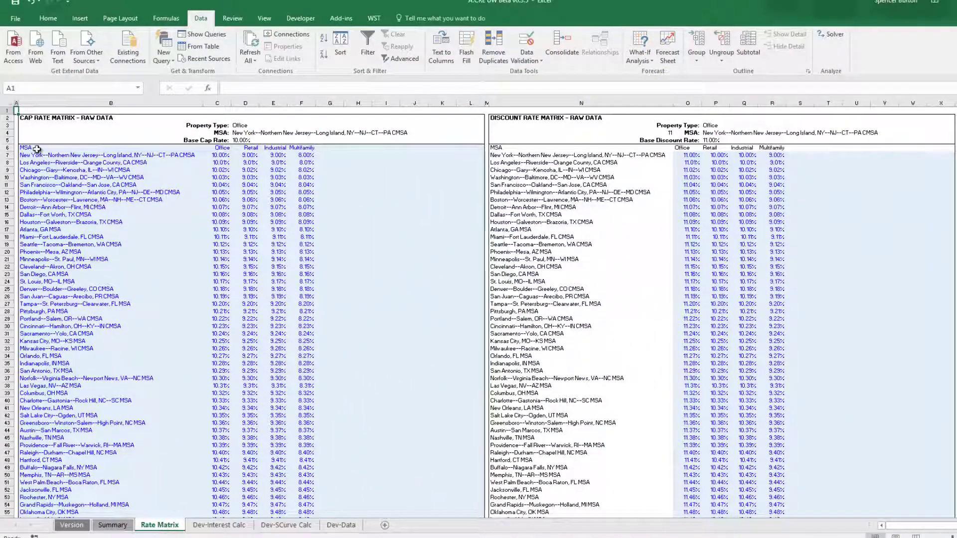
drag(35, 148, 463, 209)
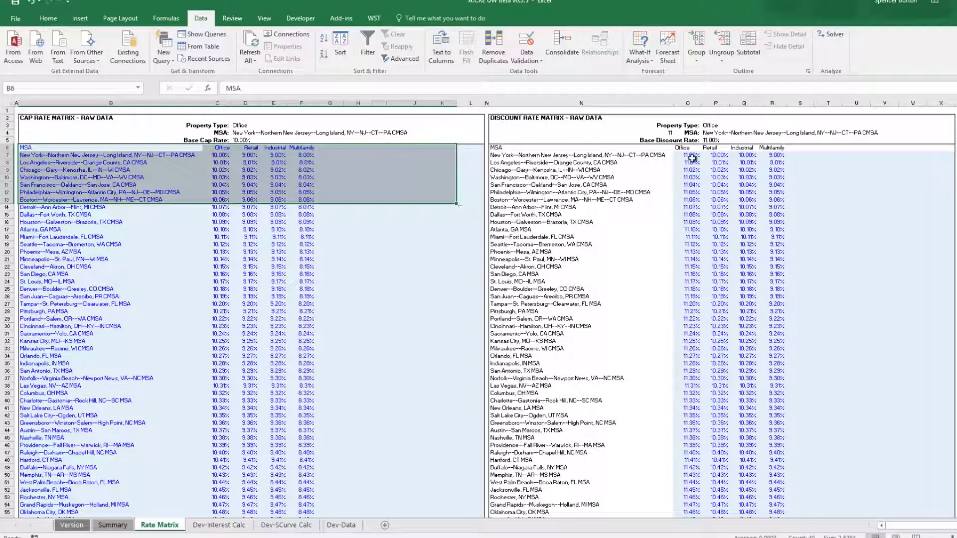
drag(687, 155, 862, 223)
click(43, 184)
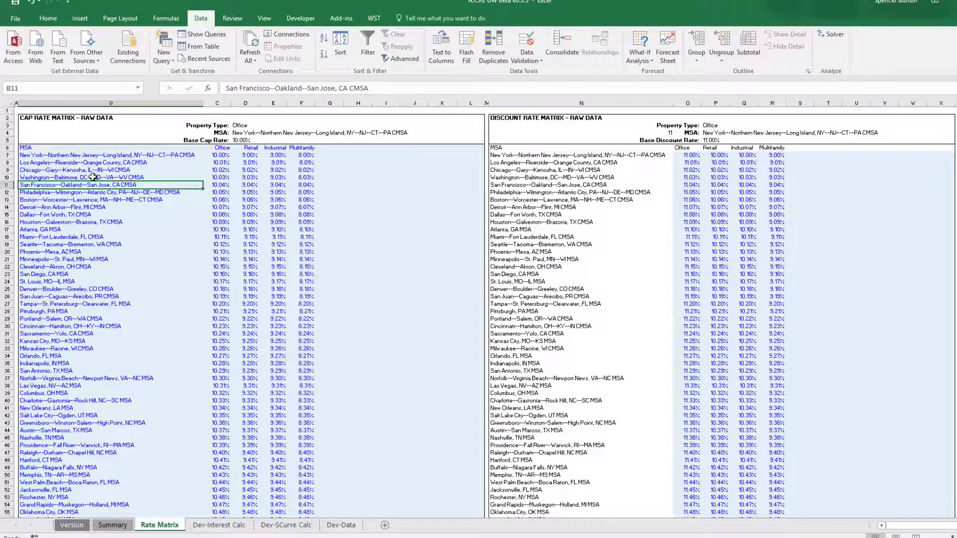
click(59, 149)
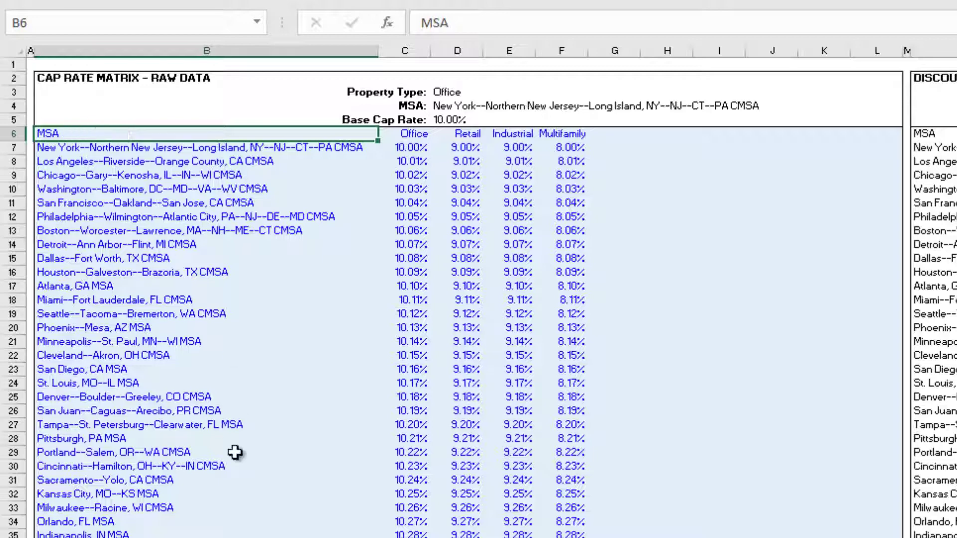
key(ctrl+Page_Up)
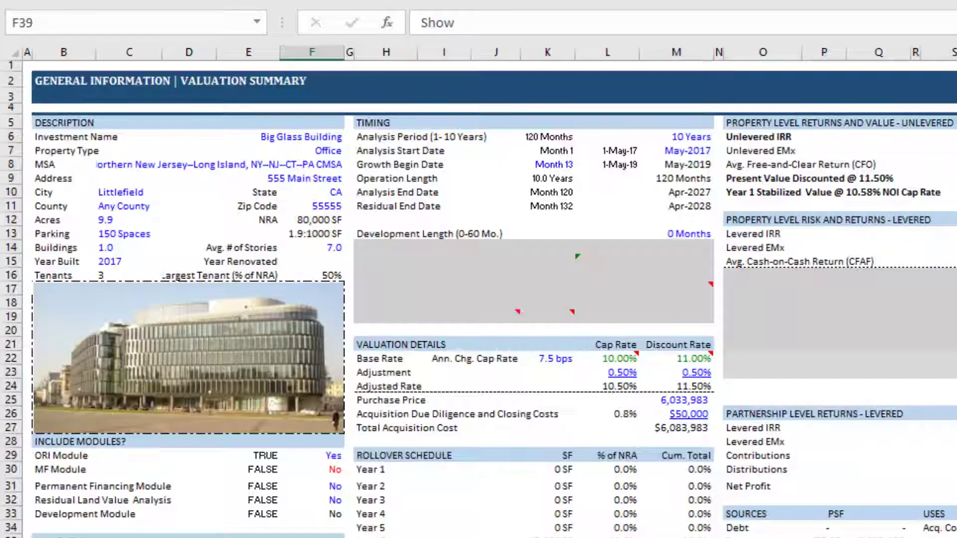
Step: Pick Bakersfield, CA MSA as the Summary's MSA, raising the base cap rate to 10.64%
click(55, 165)
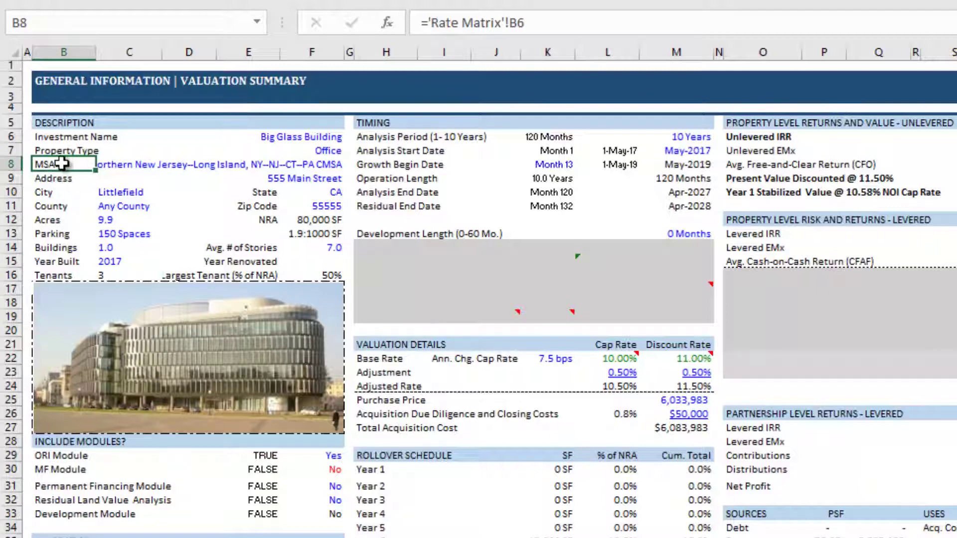
click(256, 170)
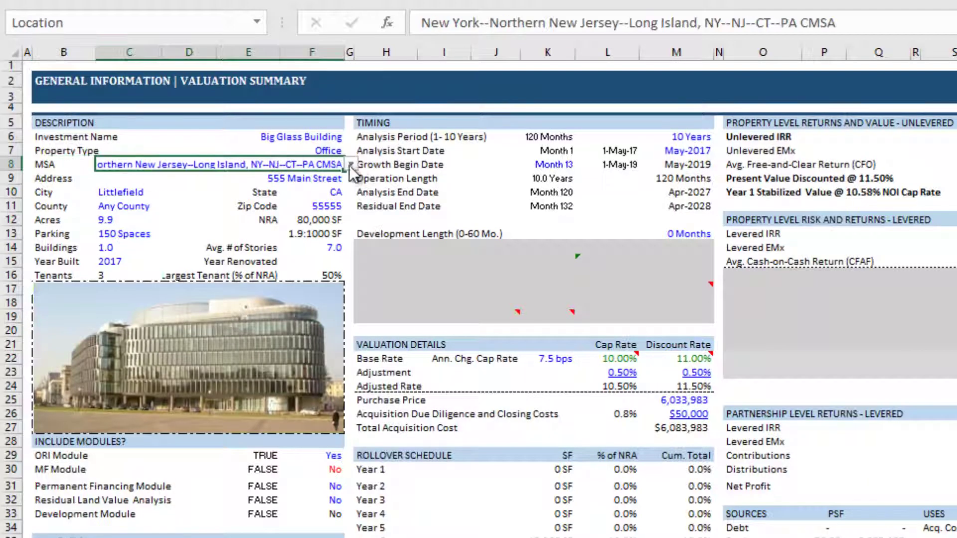
click(351, 165)
scroll(351, 220, down, 1)
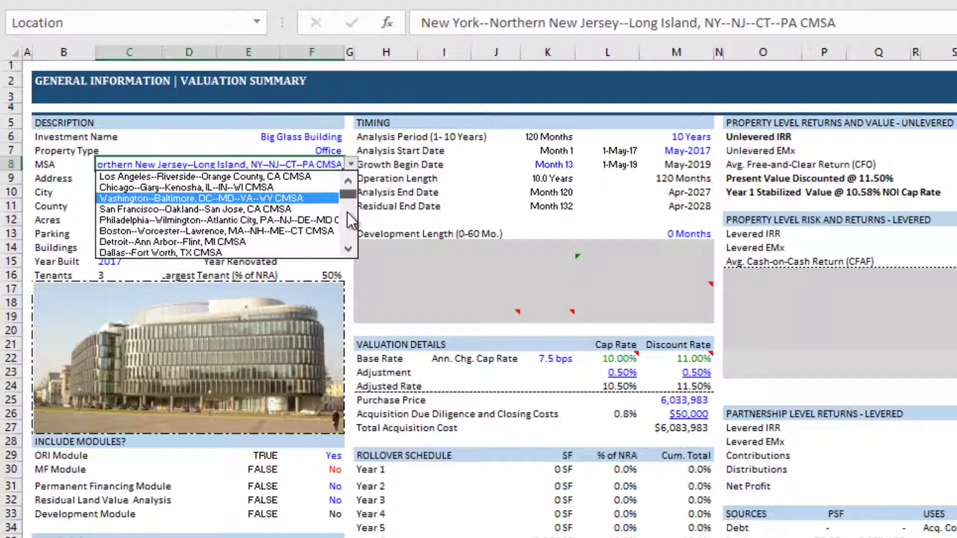
scroll(351, 219, down, 10)
click(164, 209)
click(129, 206)
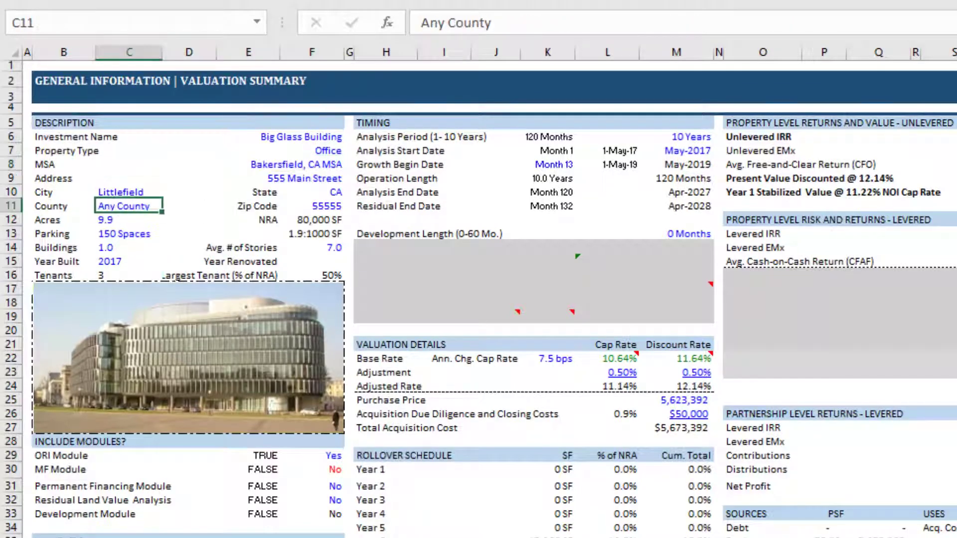
Step: On Rate Matrix, clear the metro area names in column B and retitle the heading 'Country'
key(ctrl+Page_Down)
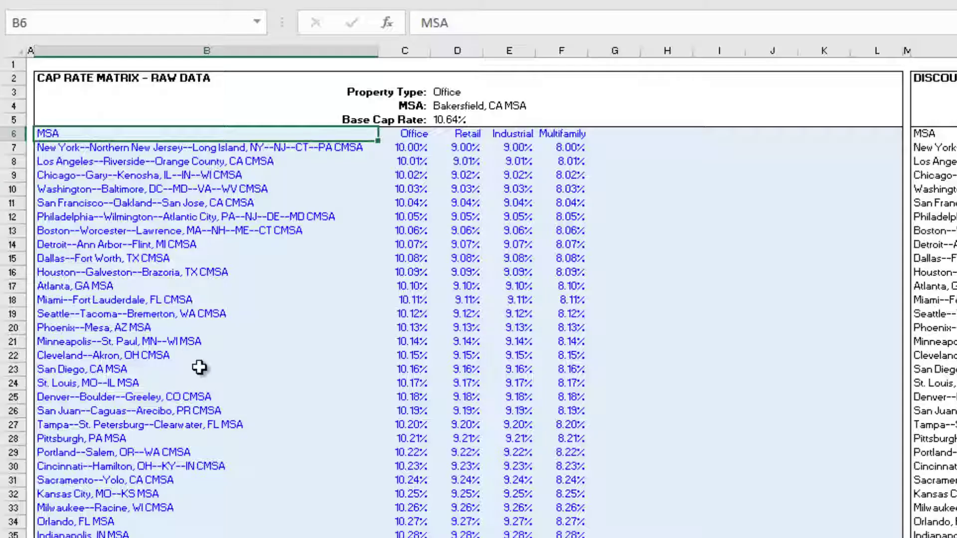
drag(154, 148, 155, 537)
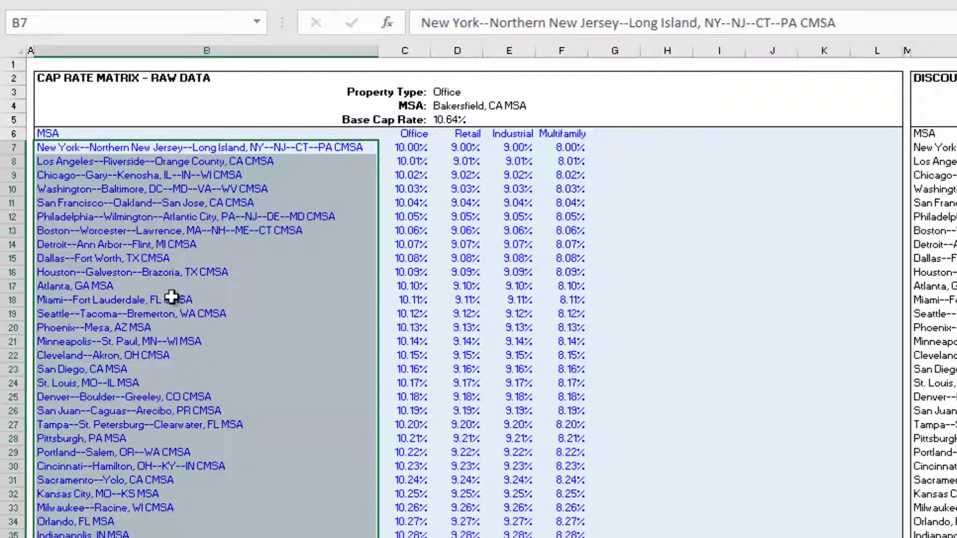
click(155, 148)
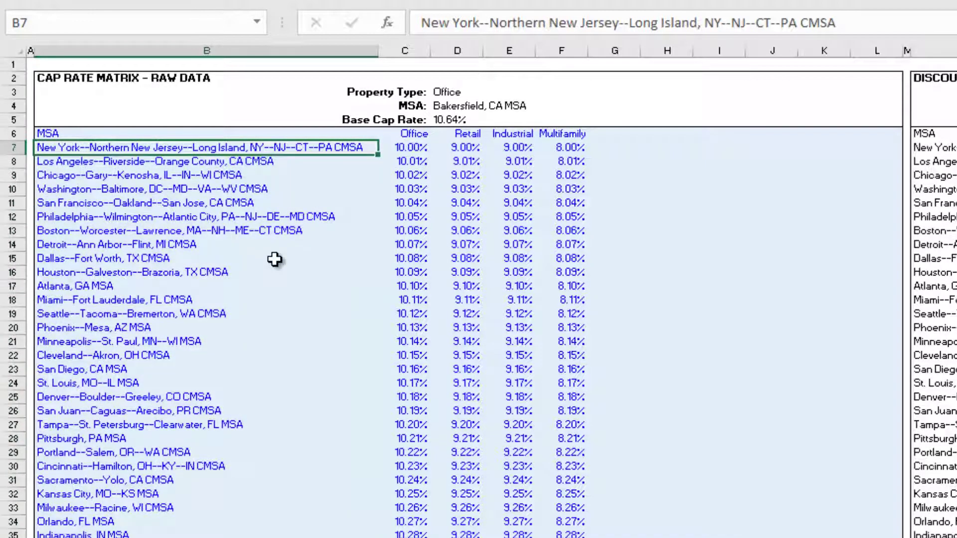
key(ctrl+shift+Down)
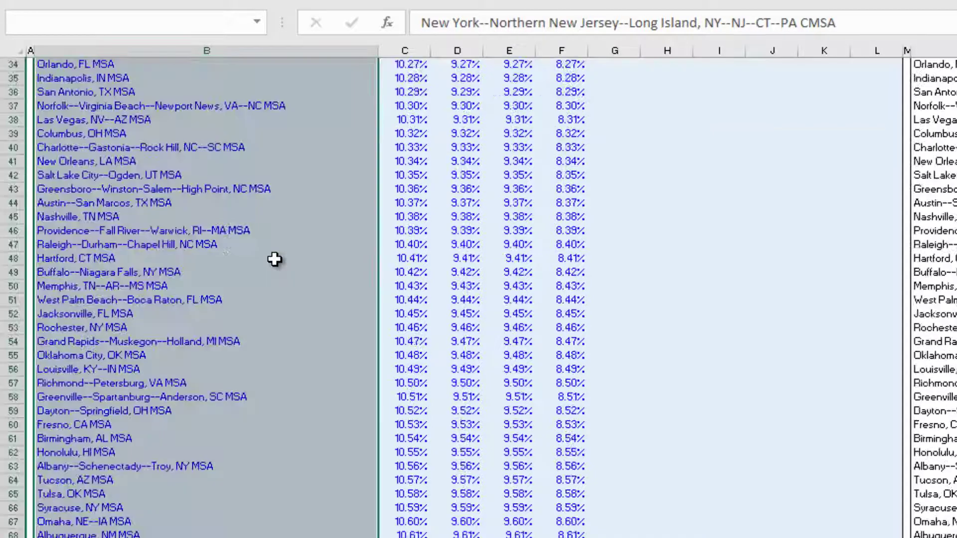
key(Delete)
key(ctrl+BackSpace)
key(Up)
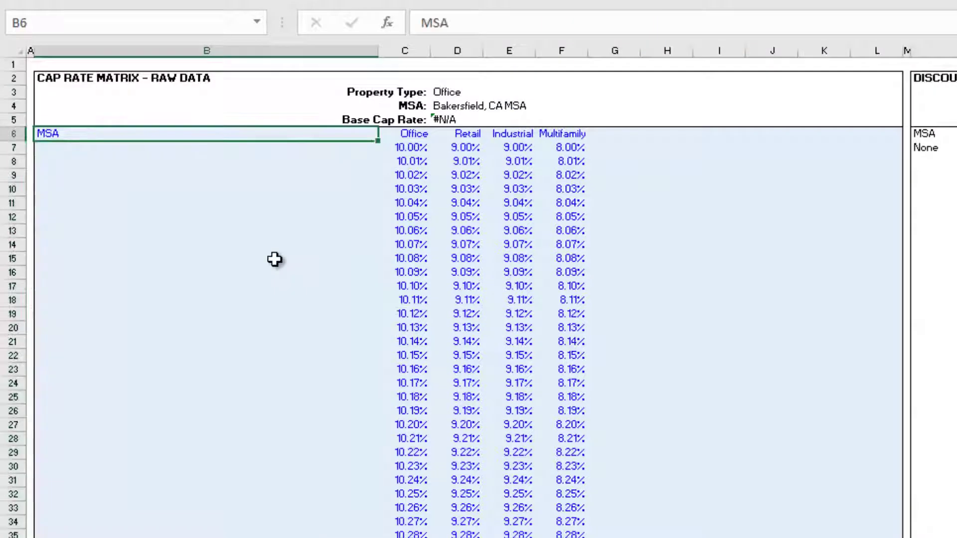
click(202, 153)
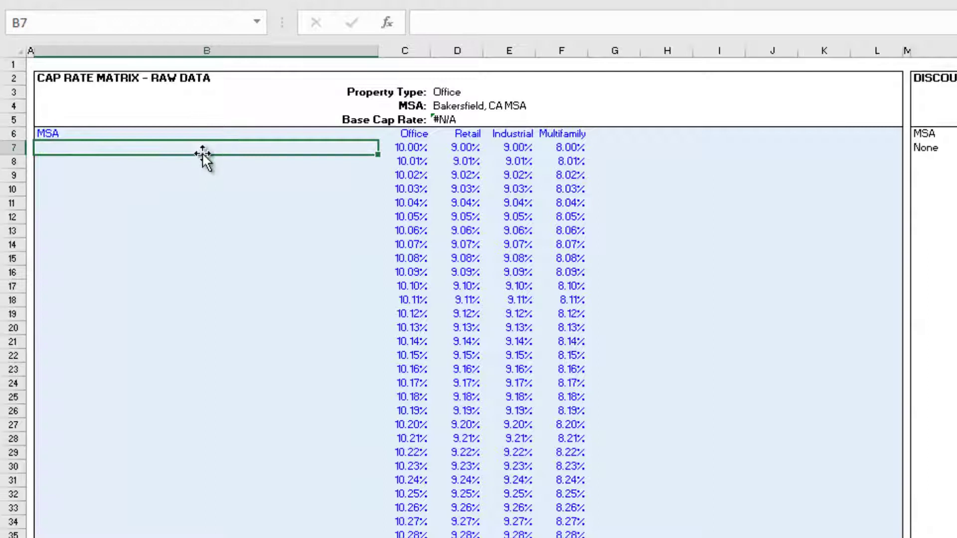
key(Up)
text(Country)
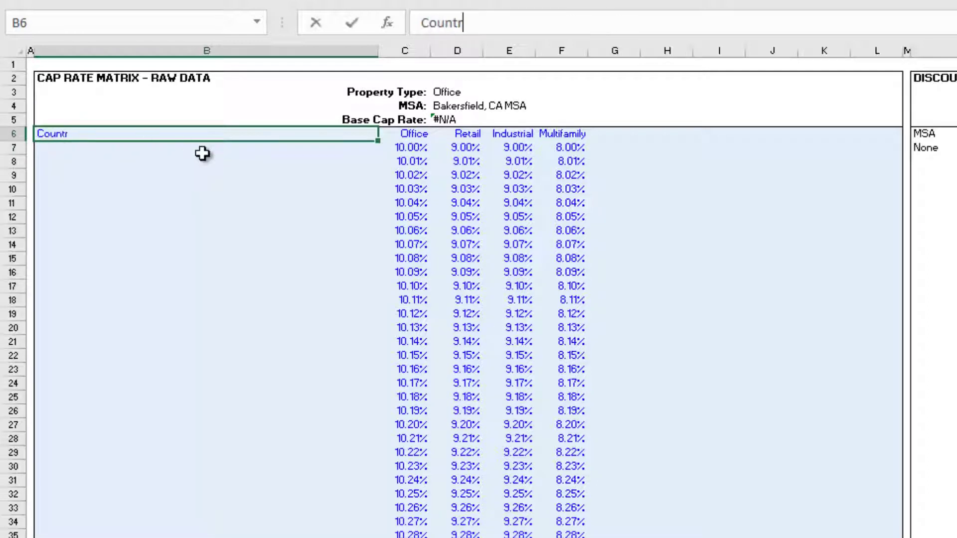
key(Return)
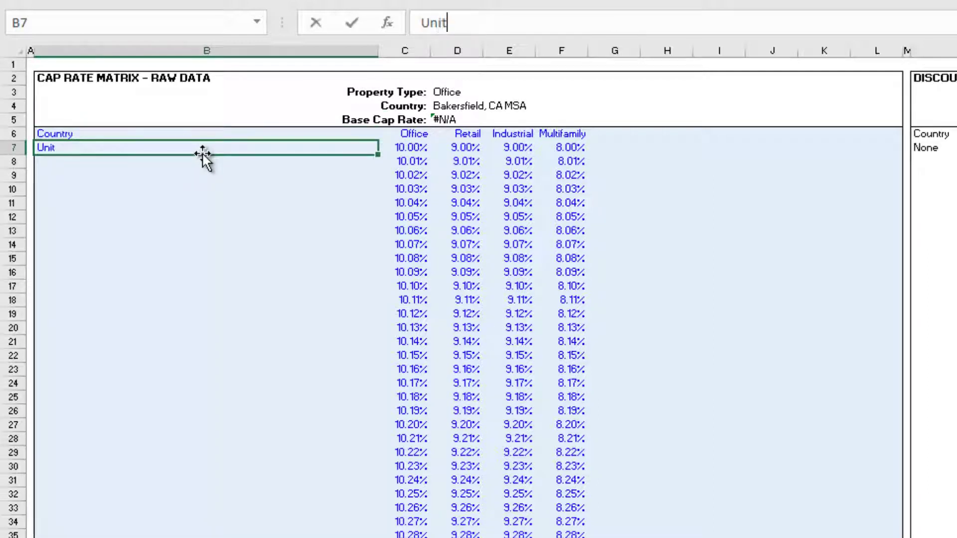
Step: Enter United States, Mexico, Canada and Belize as the four countries in B7:B10
text(United States)
key(Return)
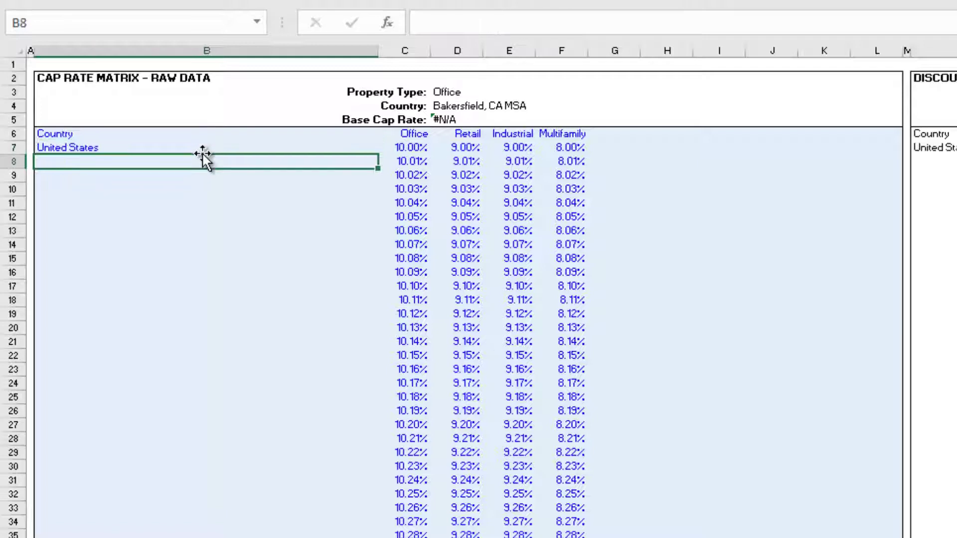
text(Mexico)
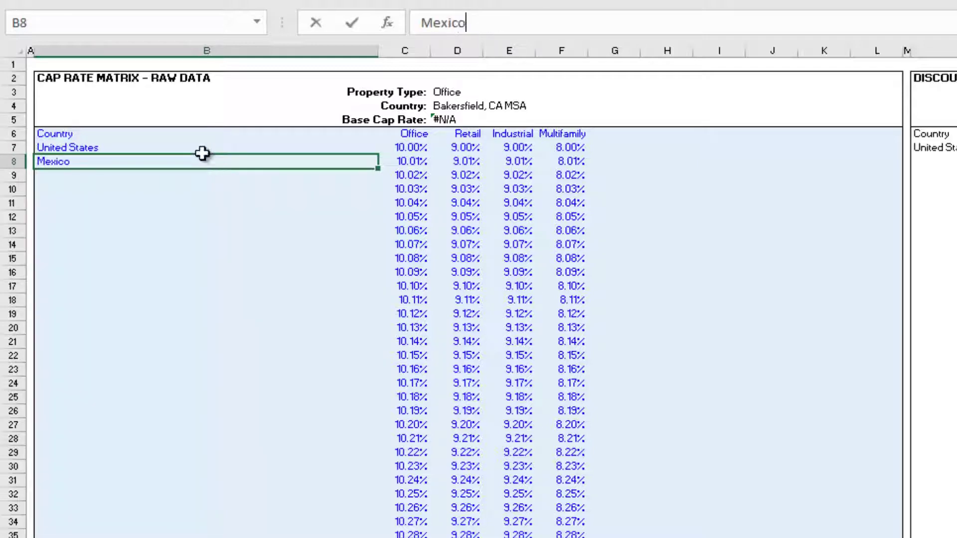
key(Return)
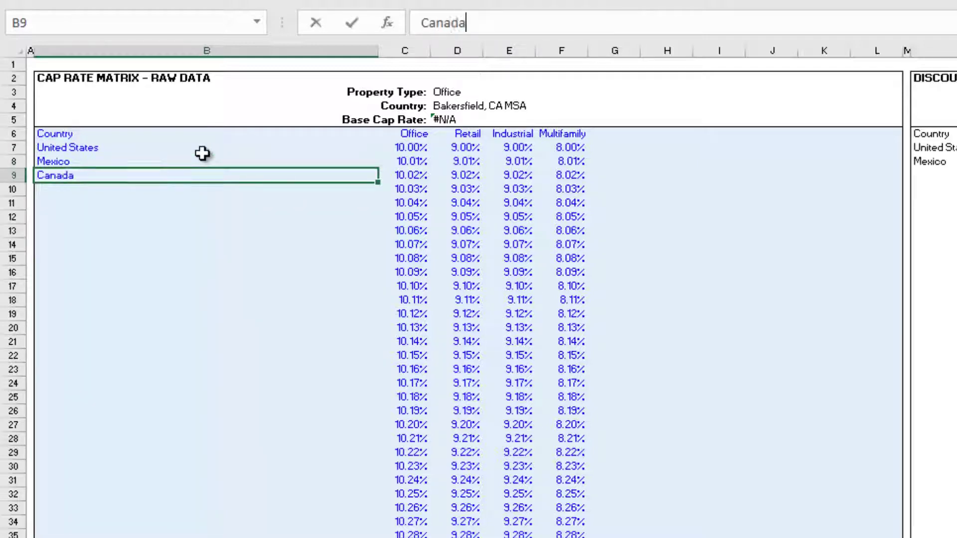
text(Canada)
key(Return)
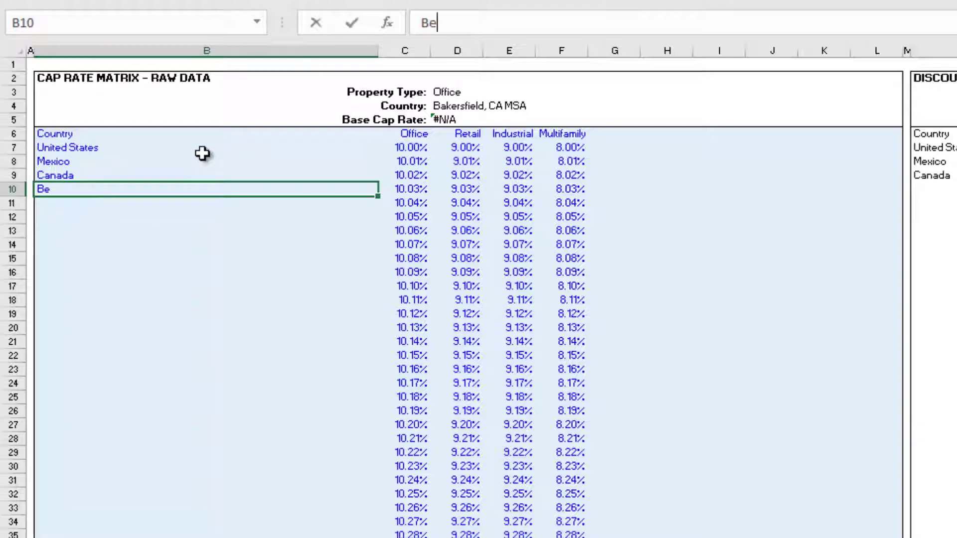
text(Belize)
key(Return)
key(Up)
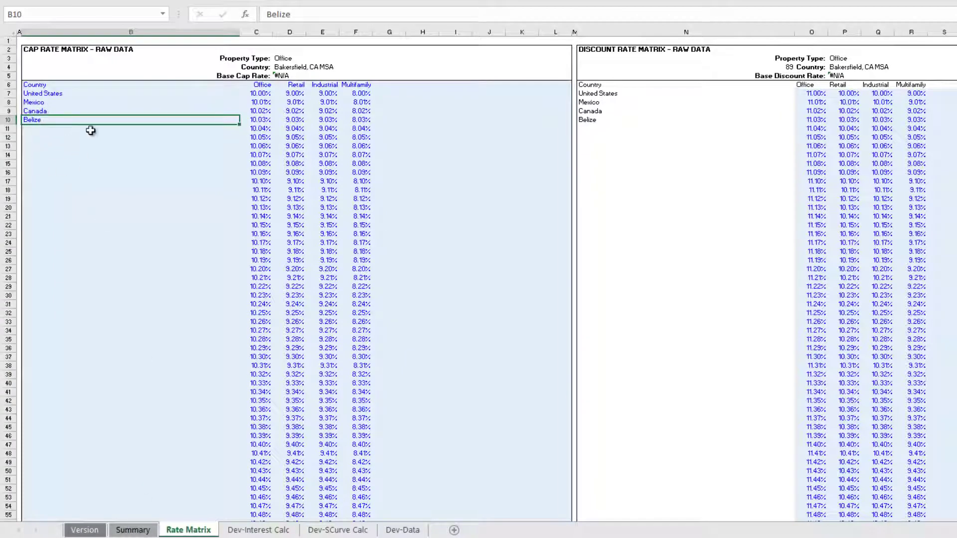
drag(52, 95, 83, 128)
click(59, 129)
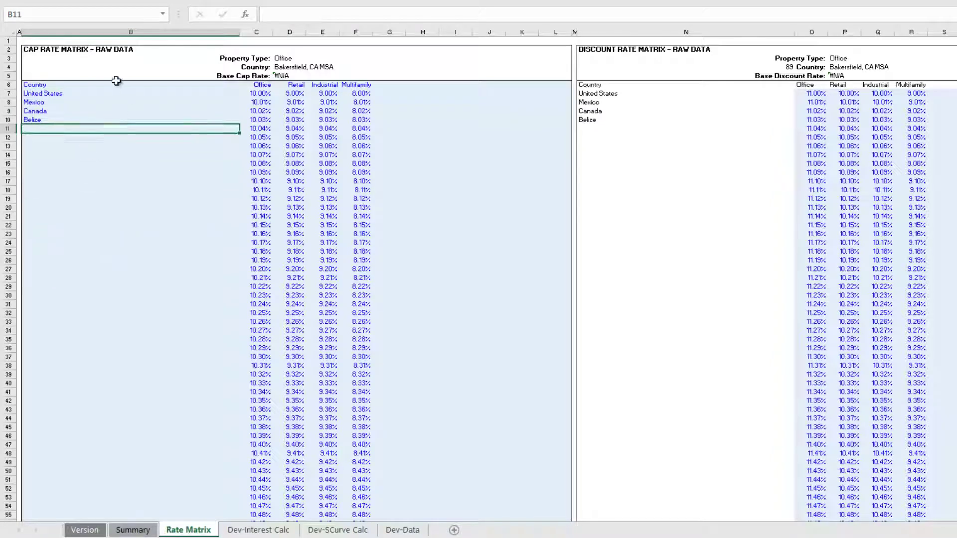
scroll(114, 235, down, 20)
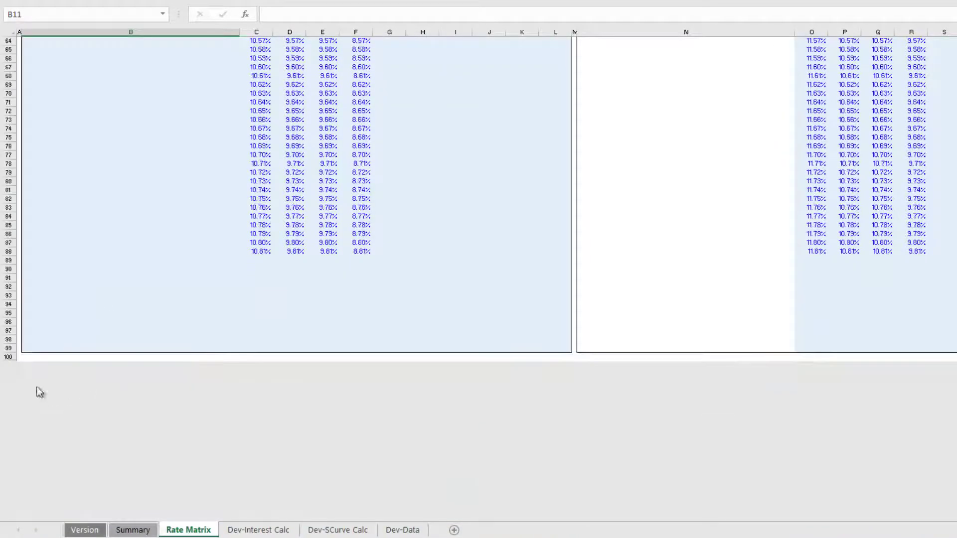
click(43, 345)
scroll(133, 235, up, 20)
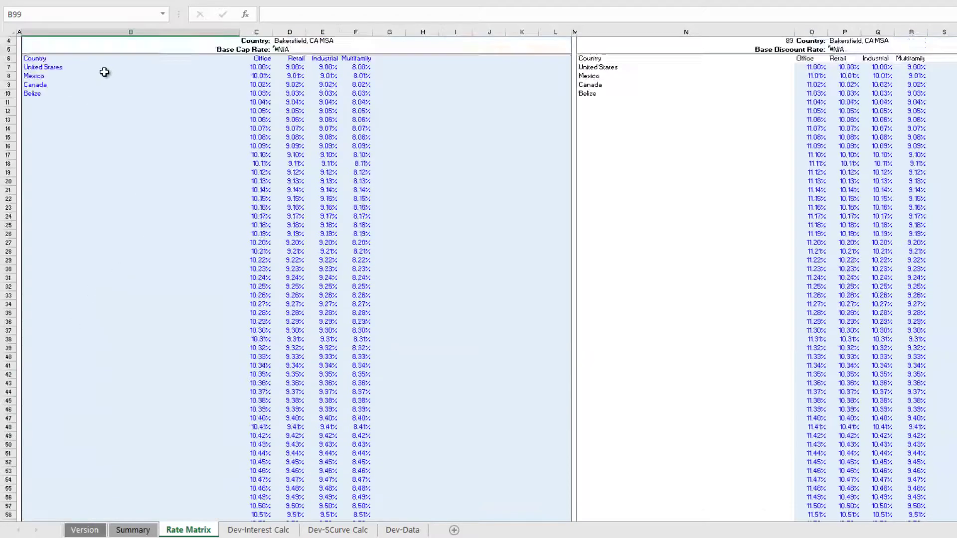
scroll(93, 124, up, 1)
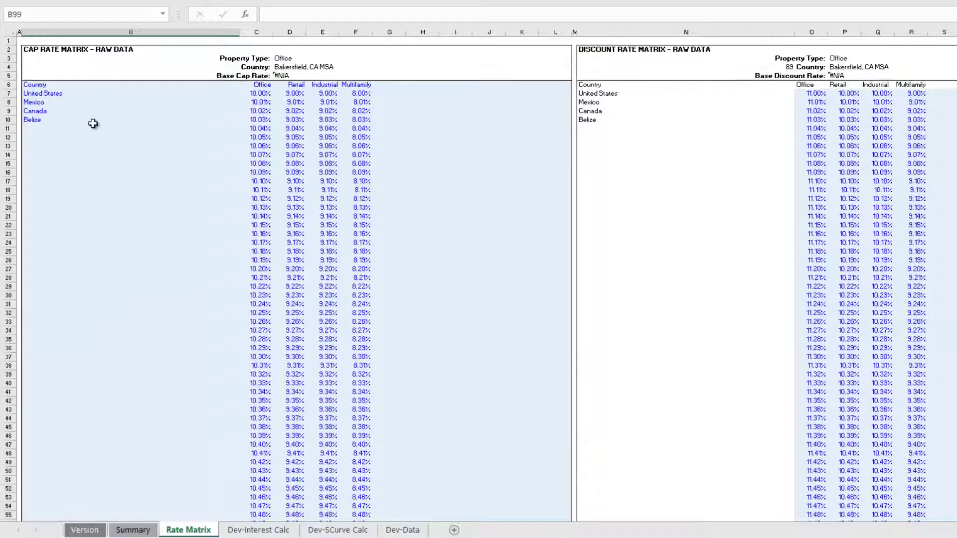
Step: Set the Summary Country to United States, restoring 10.00% cap and 11.00% discount rates on Rate Matrix
click(133, 530)
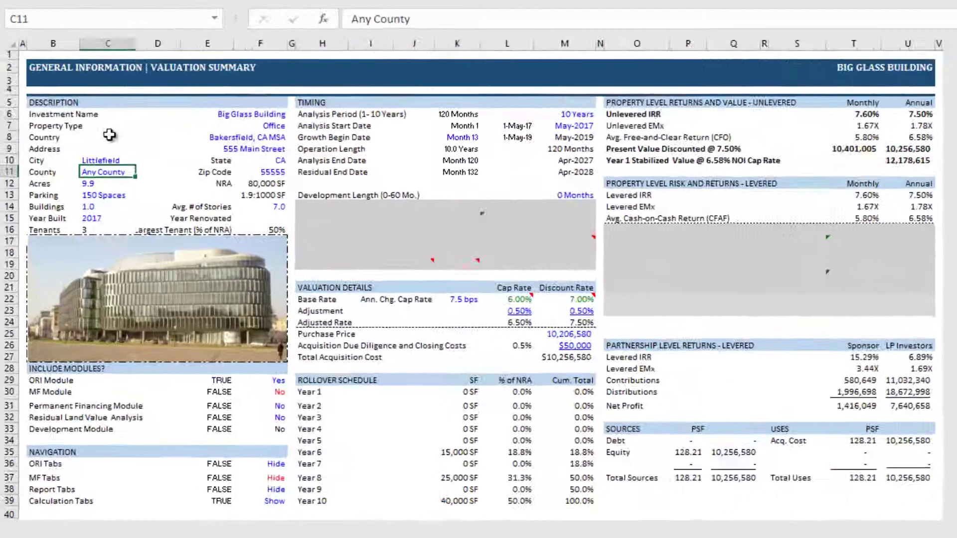
click(37, 103)
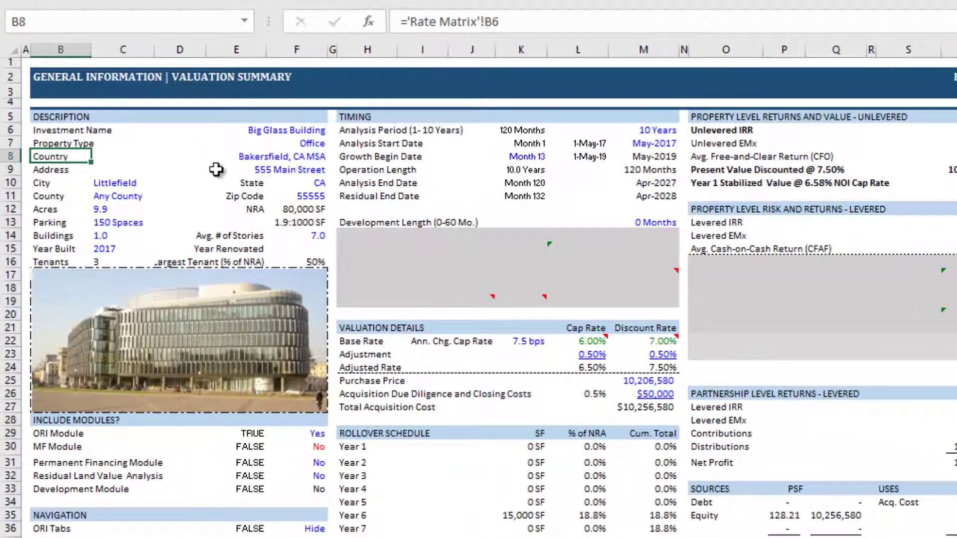
click(278, 158)
click(334, 156)
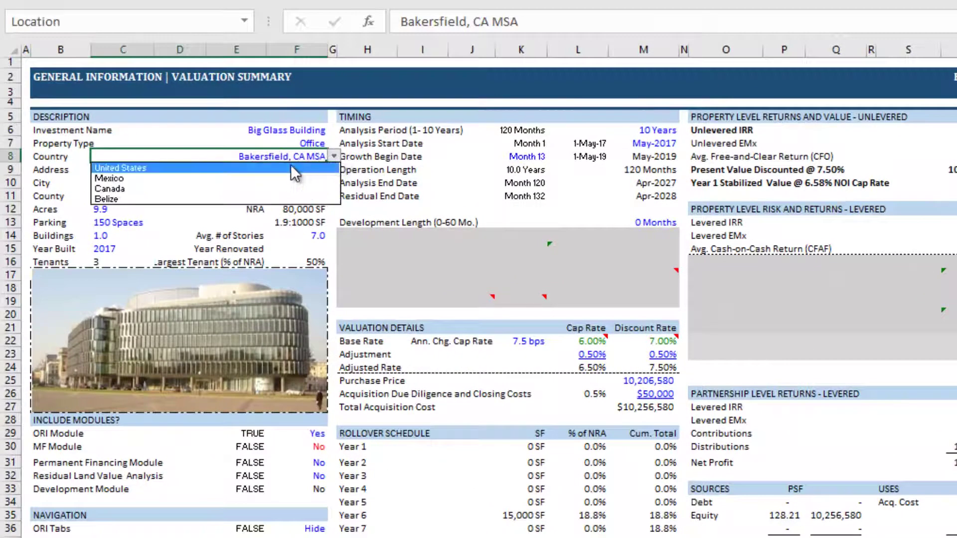
click(263, 169)
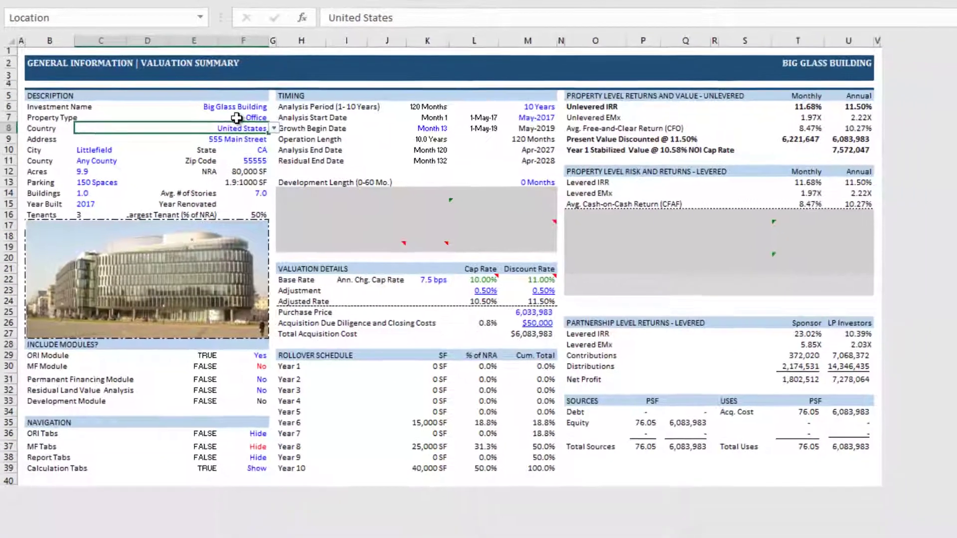
click(277, 142)
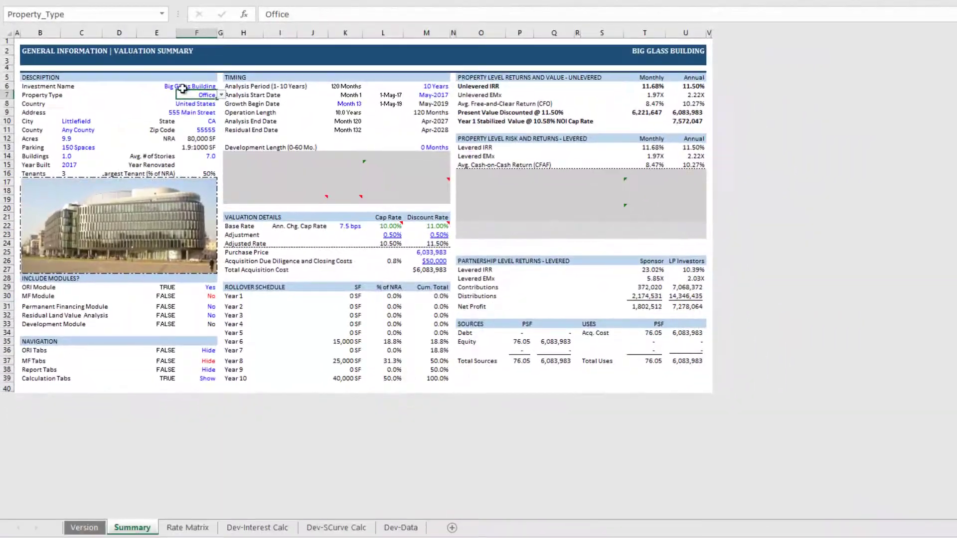
click(183, 527)
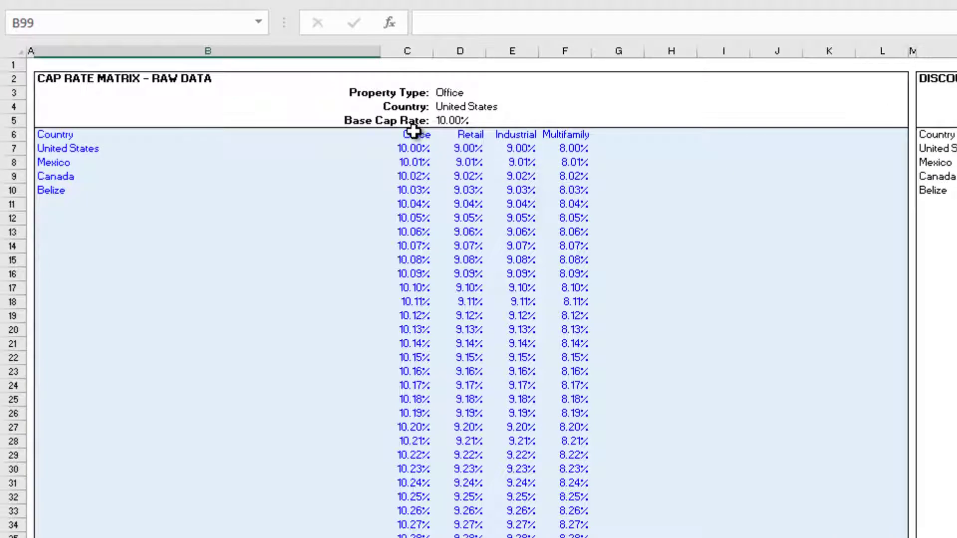
Step: Rename the C6 and D6 cap rate headers to Community and Regional
click(413, 131)
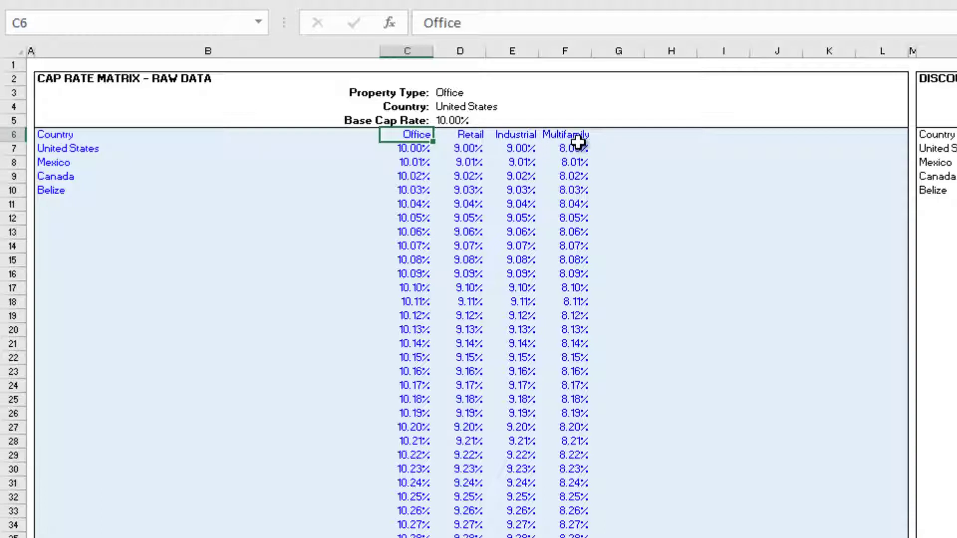
text(Community)
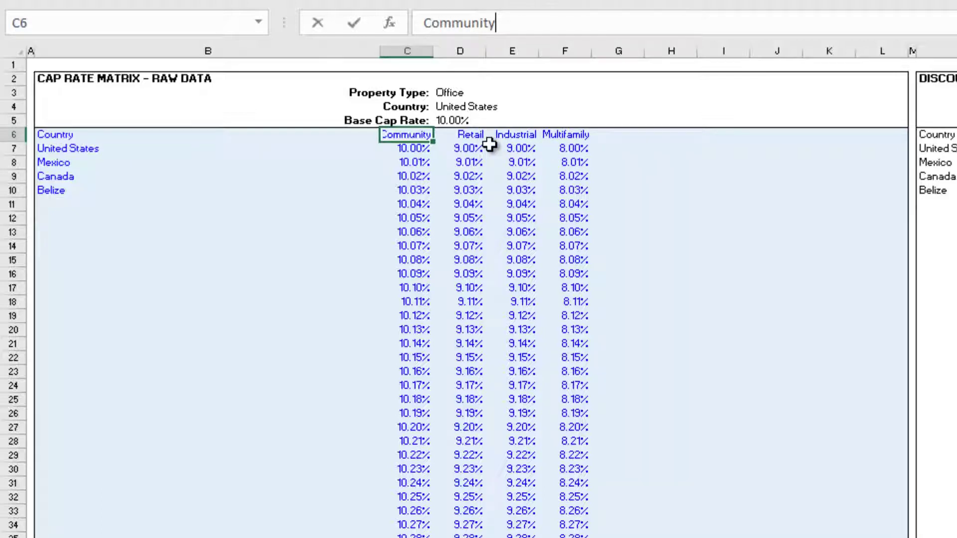
key(Tab)
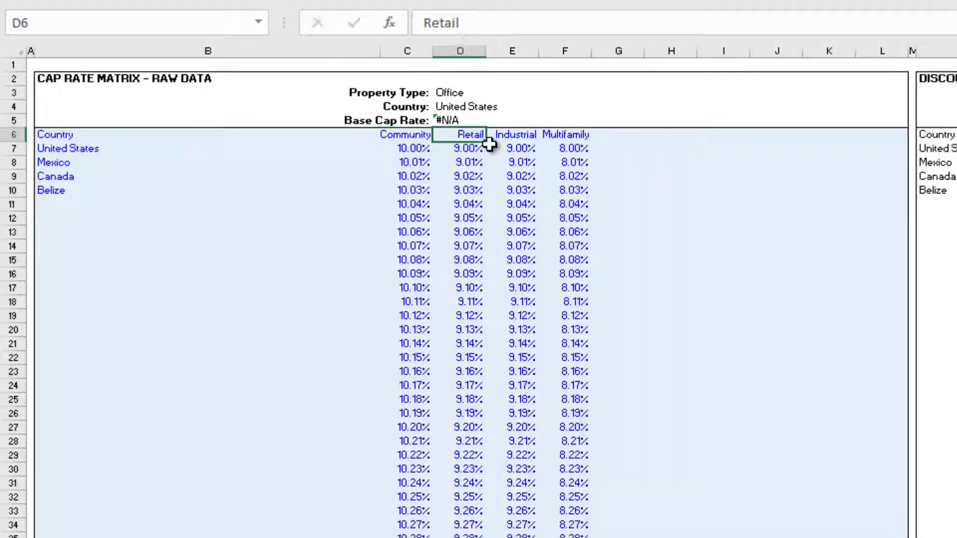
text(Regional)
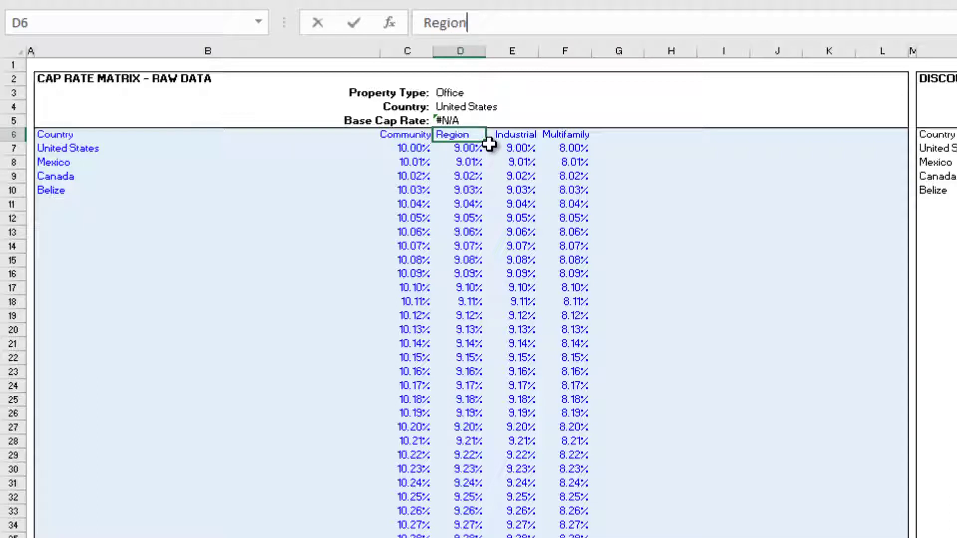
key(Return)
key(Up)
key(Right)
Step: Rename the E6 and F6 headers to Super-Regional and Mall
text(S)
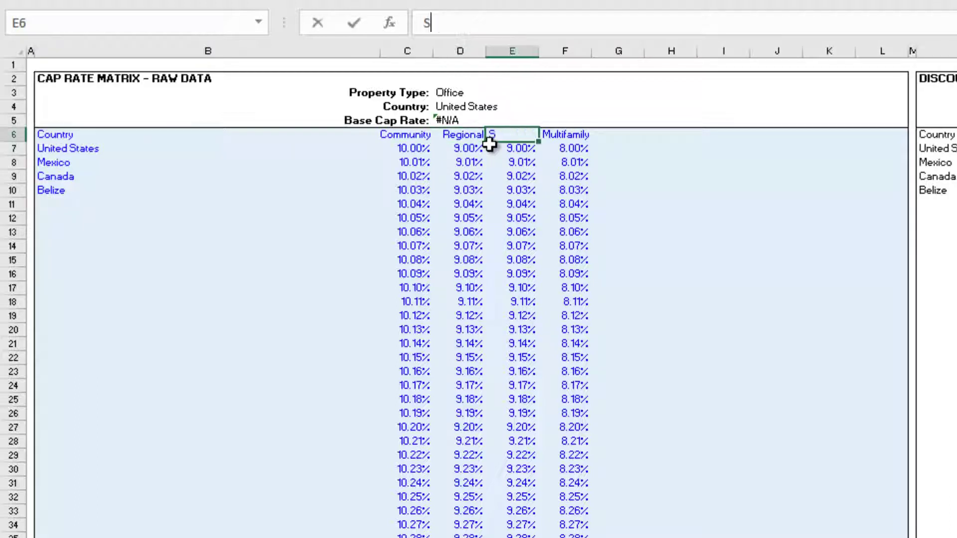
text(uper-Regional)
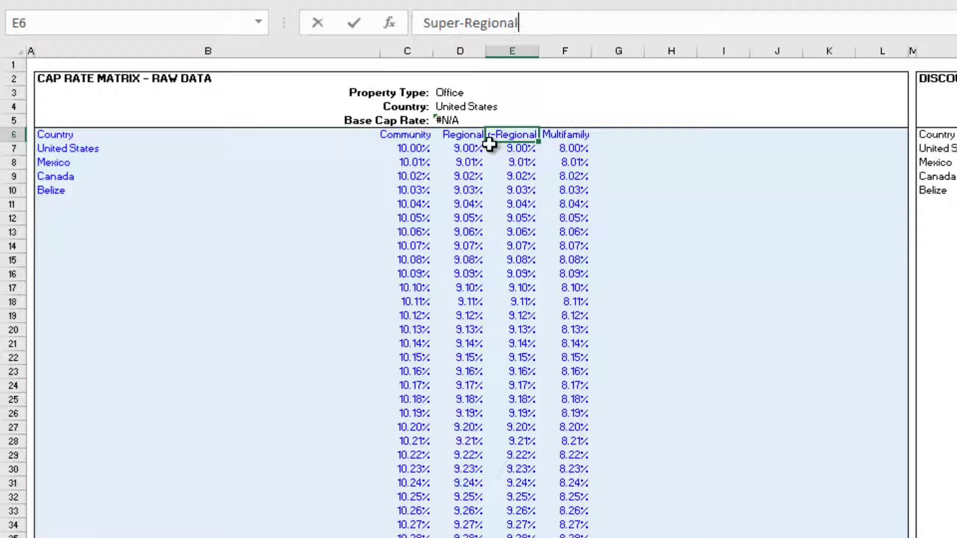
key(Tab)
text(Mall)
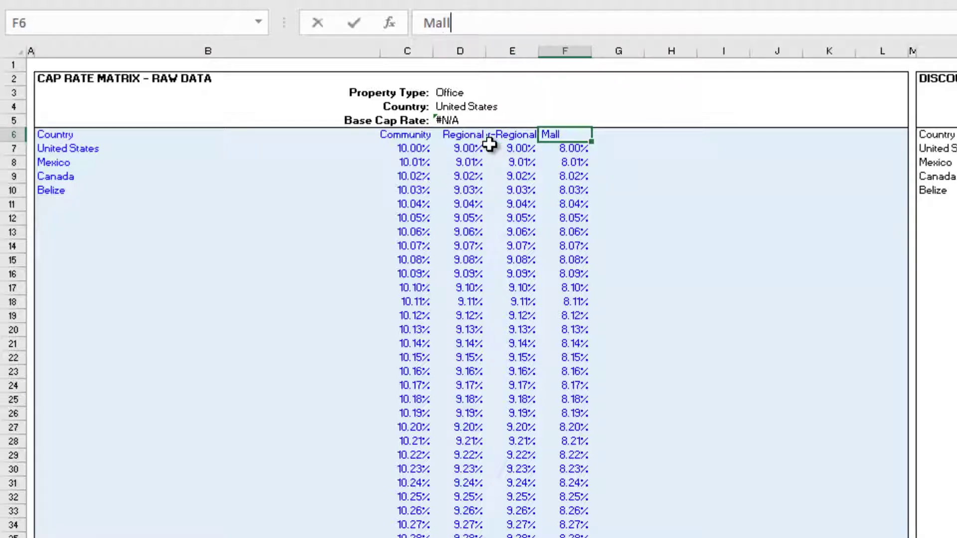
key(Return)
key(Up)
key(Left)
key(Left)
key(Left)
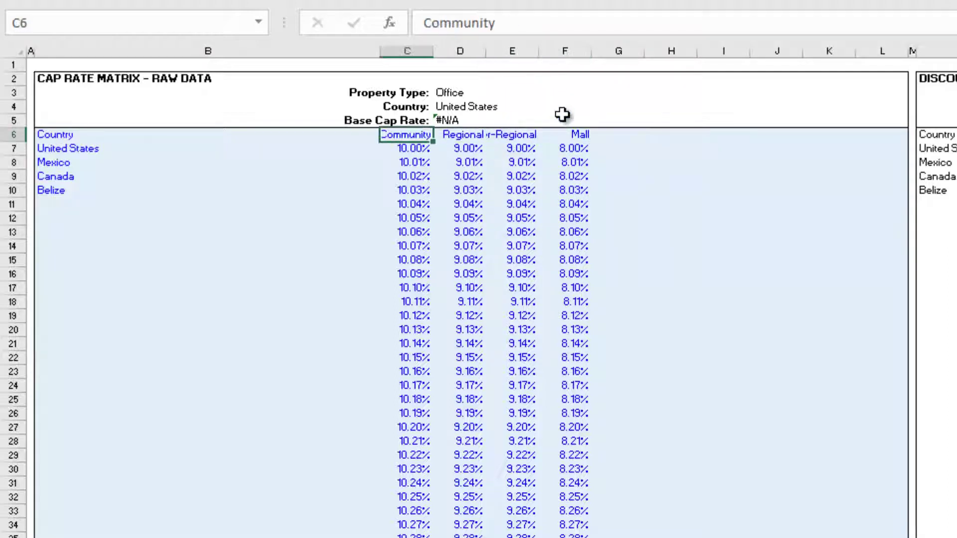
drag(605, 132, 888, 132)
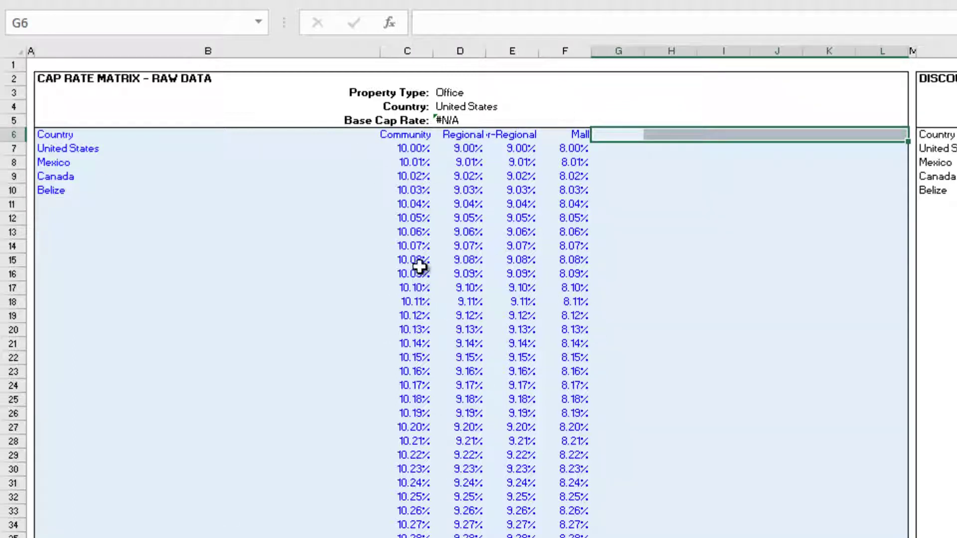
Step: Clear the filler cap rates below the four country rows and check the remaining cap rates
drag(409, 218, 573, 530)
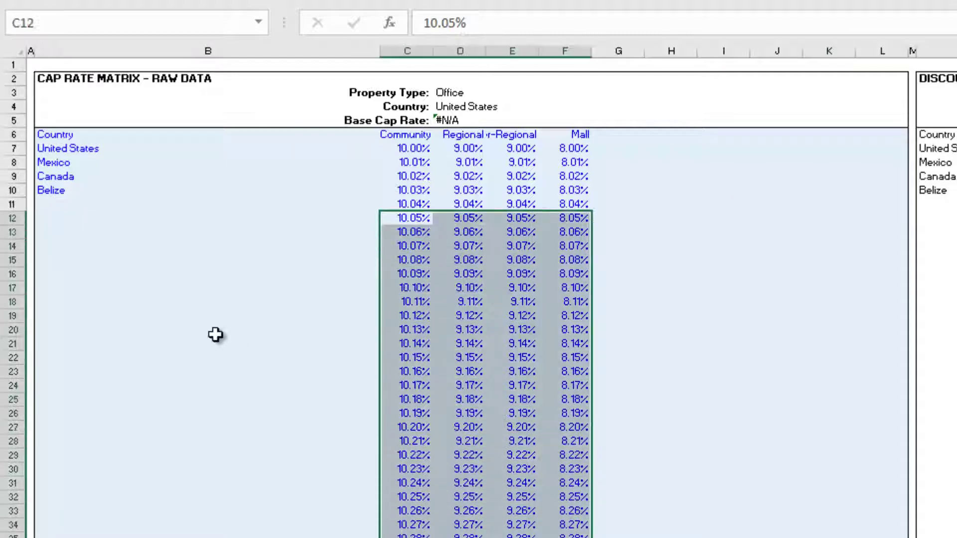
click(286, 270)
click(410, 200)
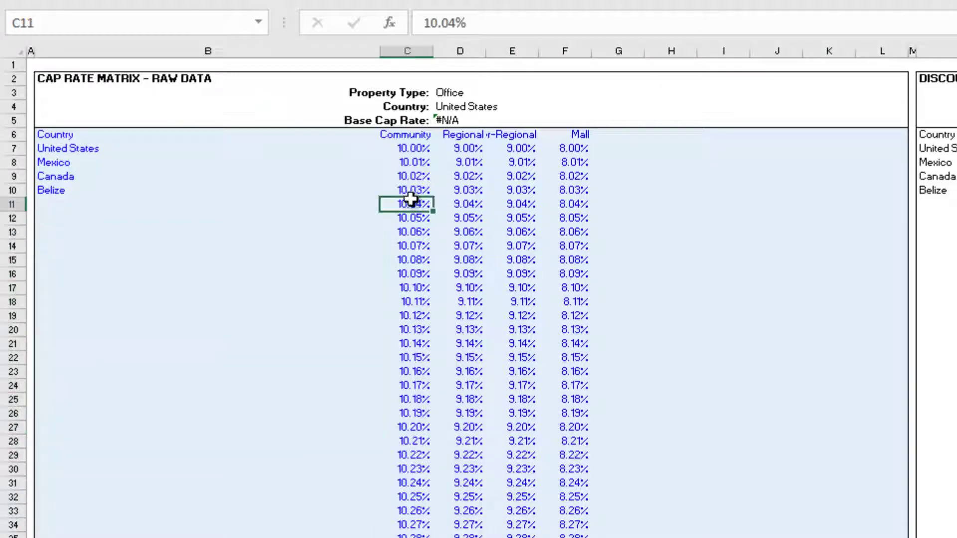
drag(409, 200, 560, 211)
key(ctrl+shift+Down)
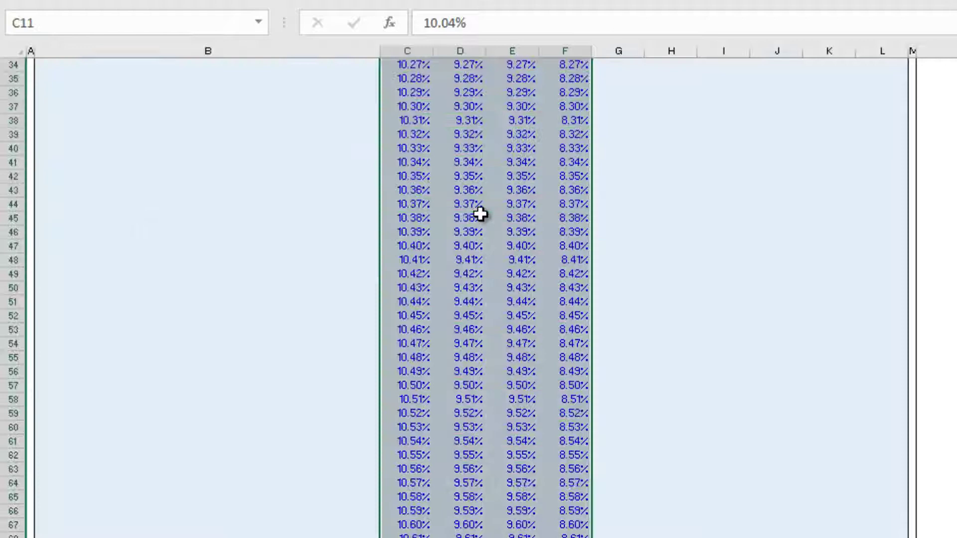
key(Delete)
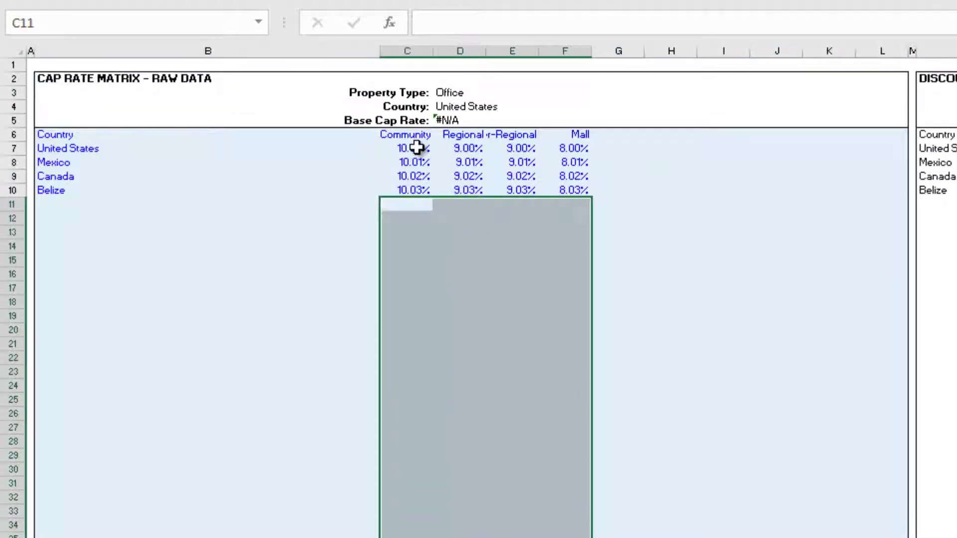
drag(417, 147, 588, 188)
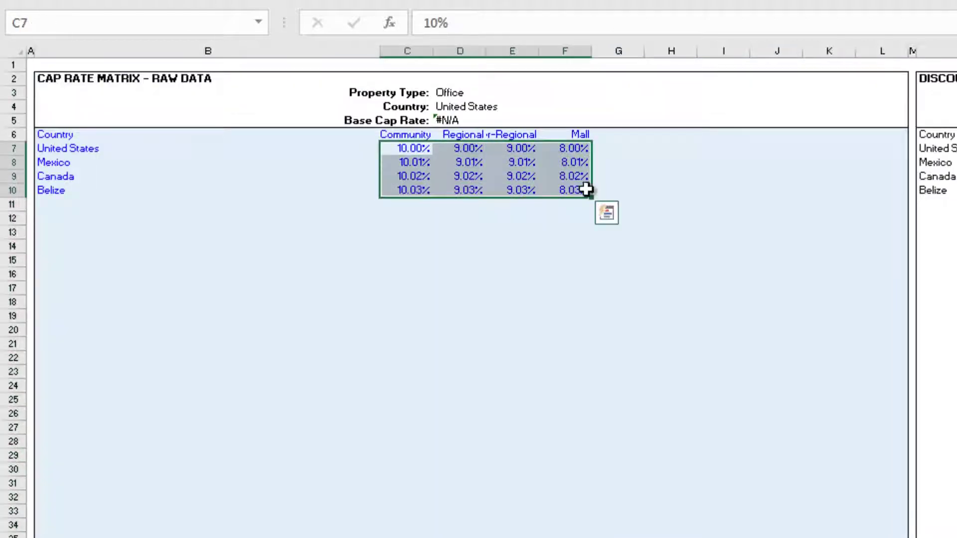
click(417, 148)
key(Up)
key(Up)
key(Right)
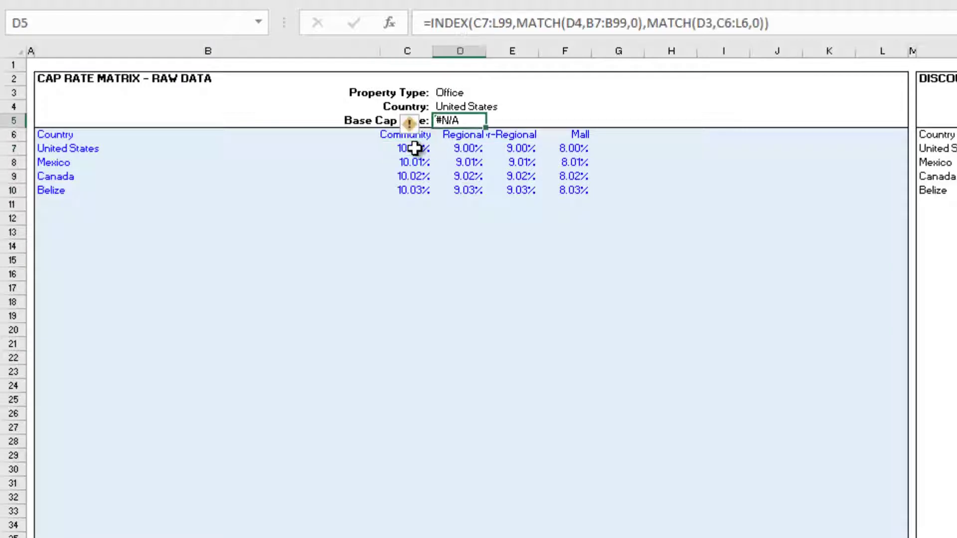
drag(413, 149, 590, 192)
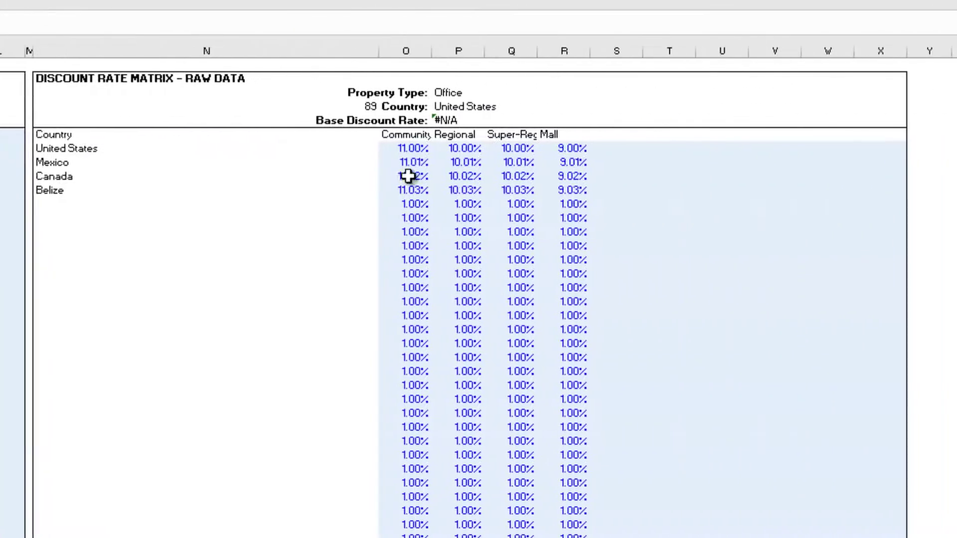
Step: Clear the 1.00% filler discount rates below Belize, keeping the four countries' discount rates
click(408, 219)
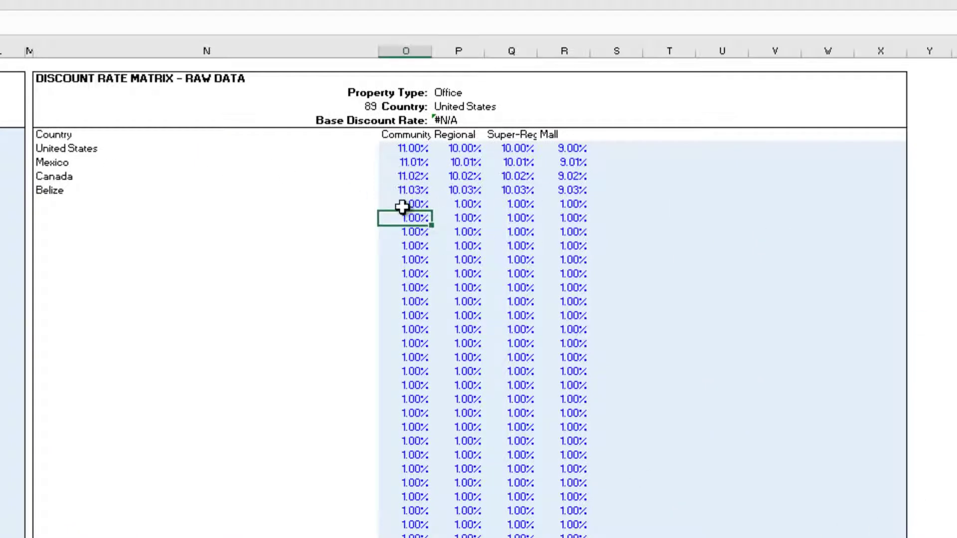
drag(401, 205, 559, 203)
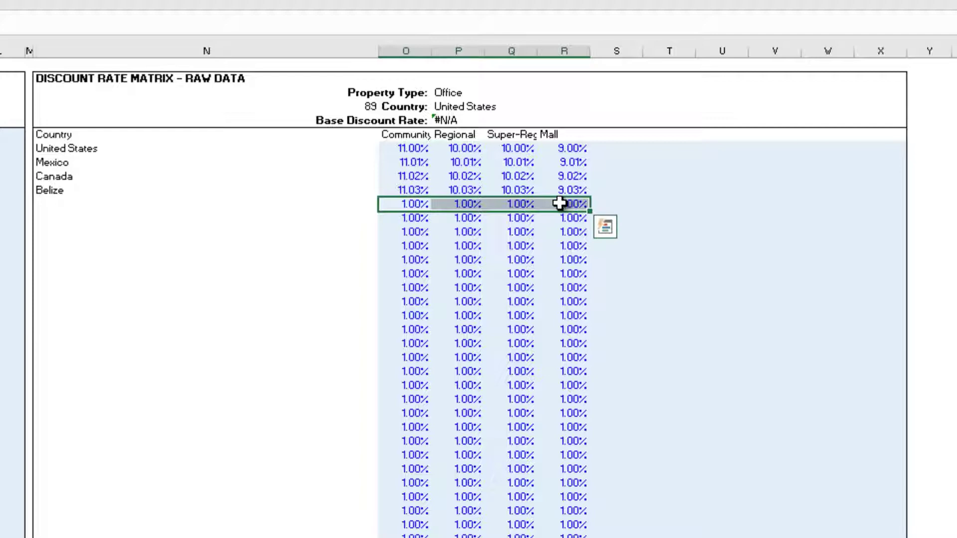
key(ctrl+shift+Down)
key(Delete)
scroll(559, 202, up, 10)
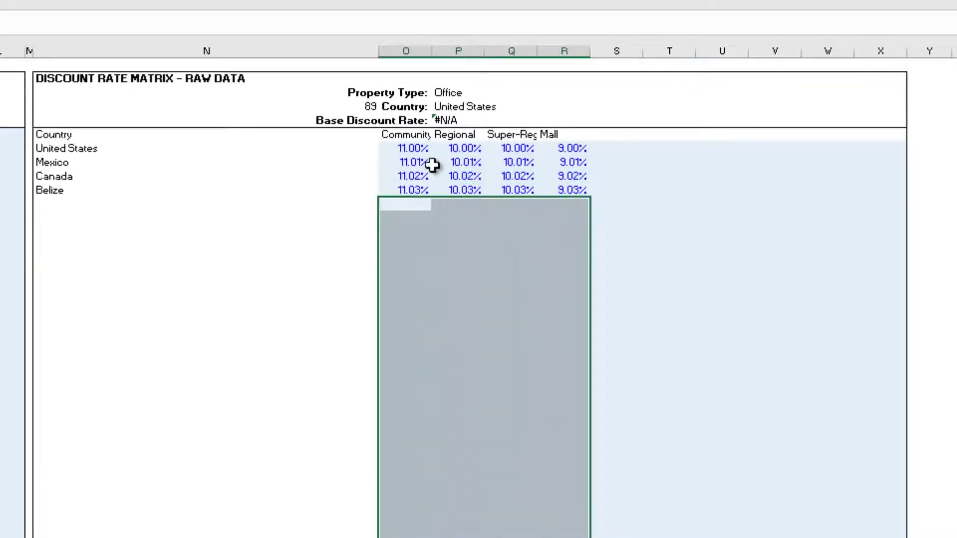
click(418, 147)
drag(419, 147, 557, 190)
click(420, 146)
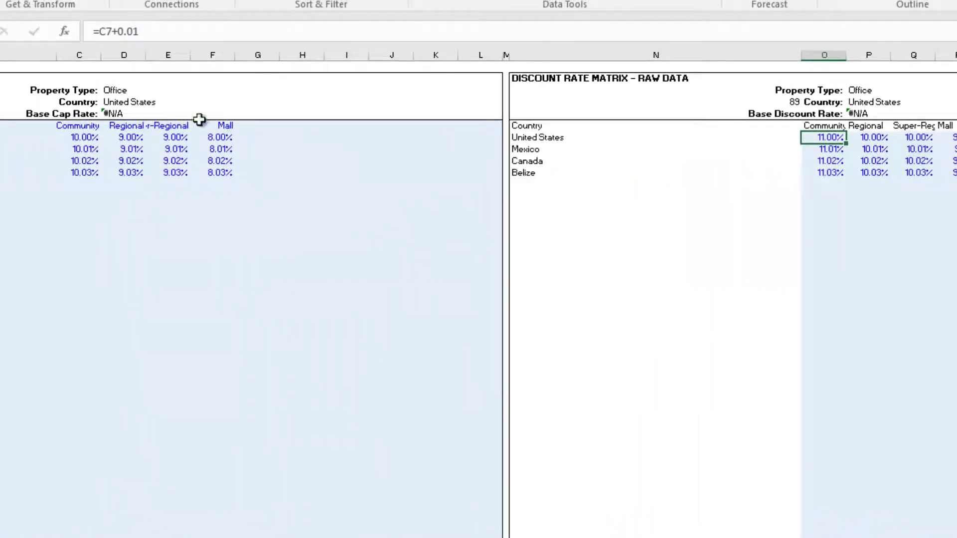
Step: Review the Base Cap Rate, Base Discount Rate and Property Type lookup formulas, then return to Summary
click(122, 114)
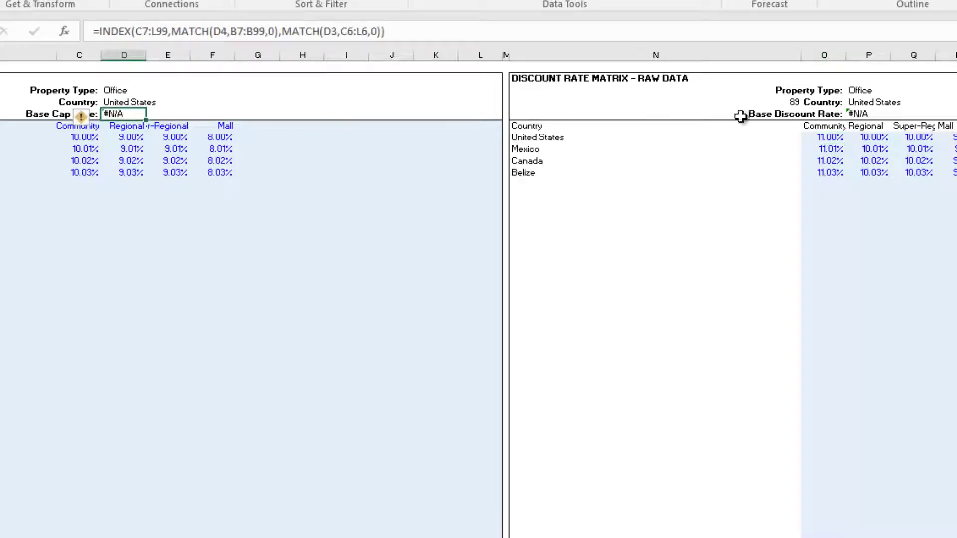
click(872, 113)
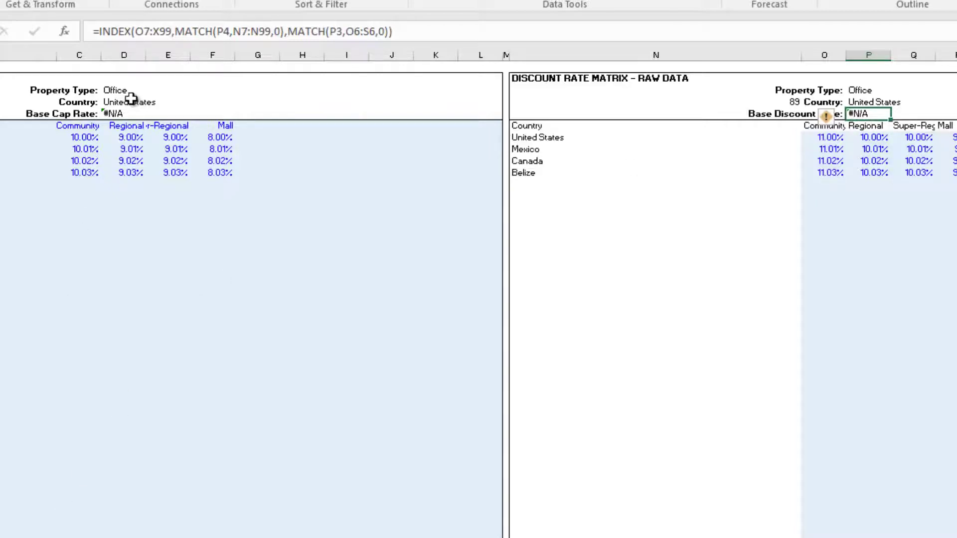
click(119, 90)
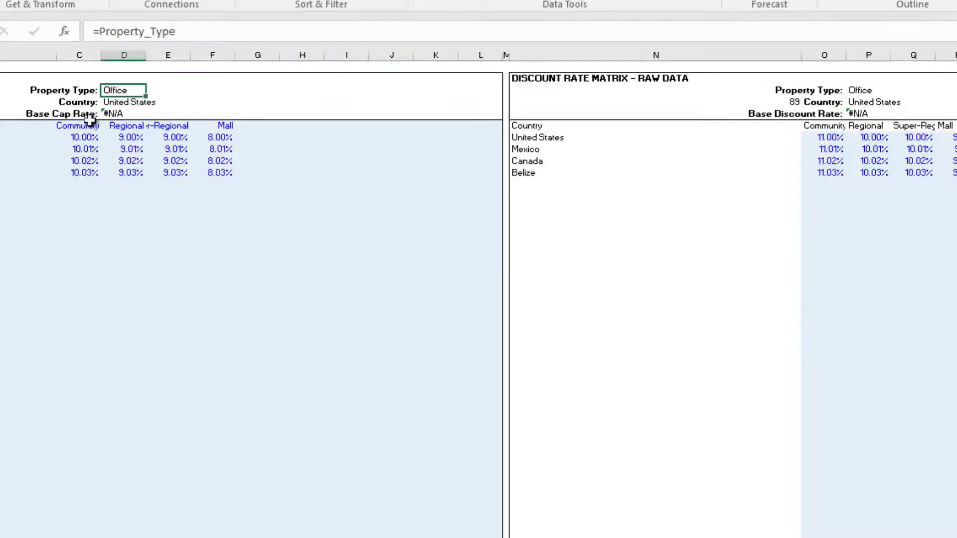
drag(87, 122, 218, 122)
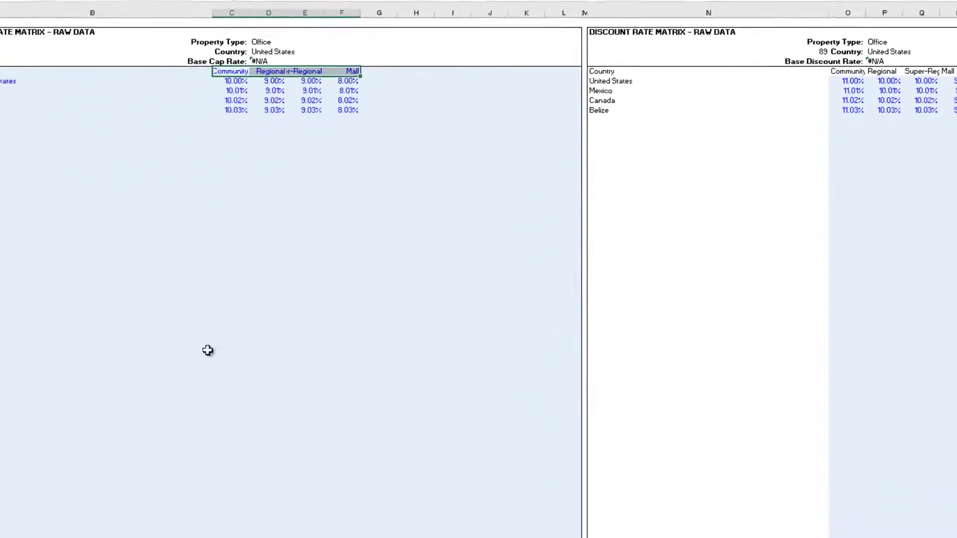
click(140, 526)
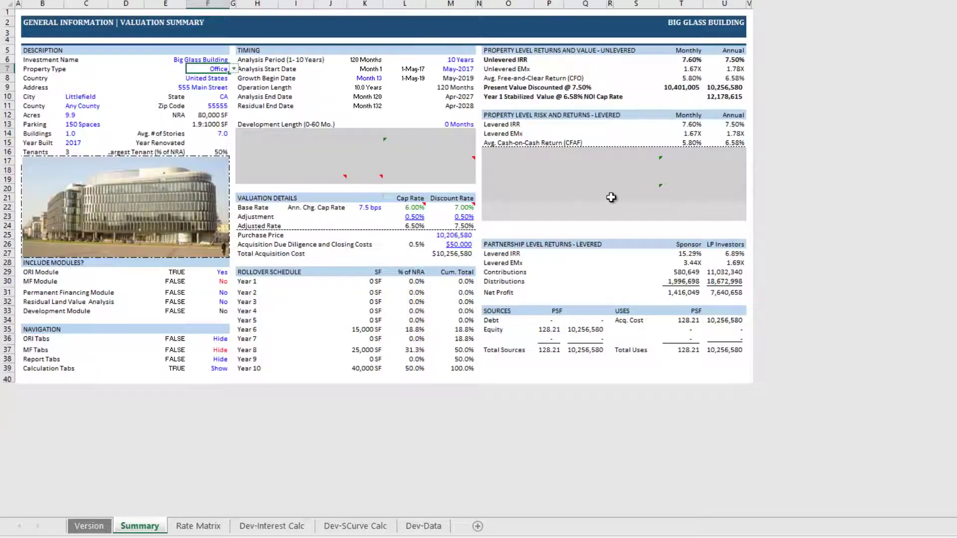
Step: Change the Summary Property Type from Office to Mall and confirm the 8.00% cap and 9.00% discount rates
mouse_move(459, 211)
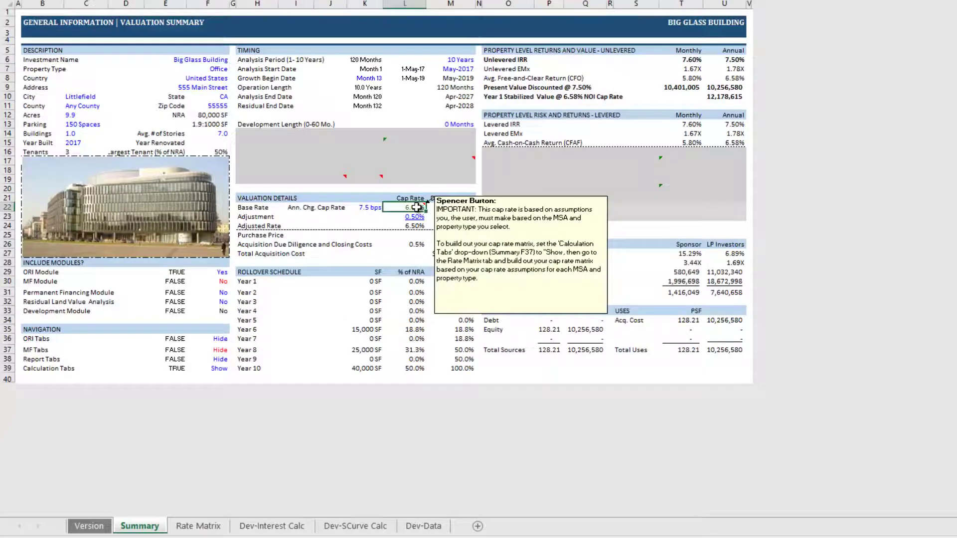
click(419, 208)
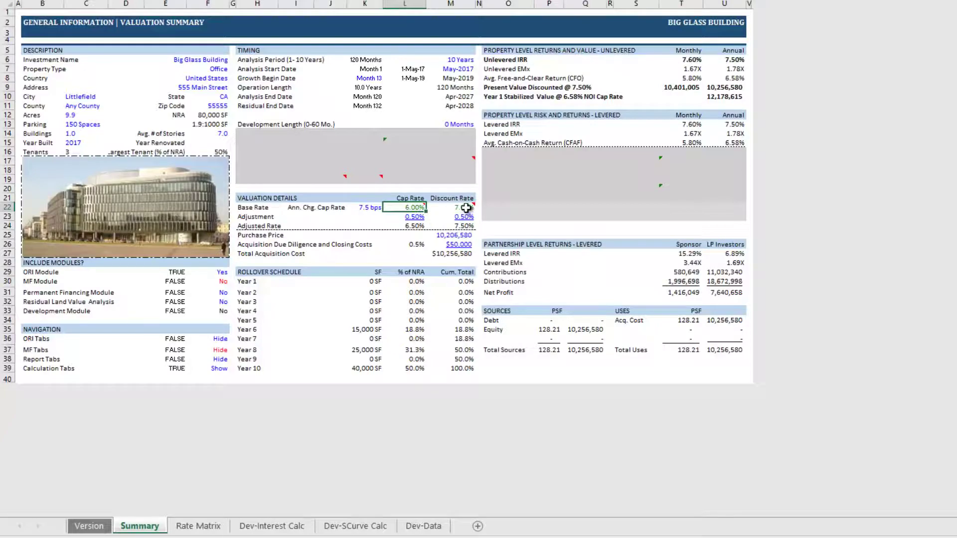
mouse_move(465, 208)
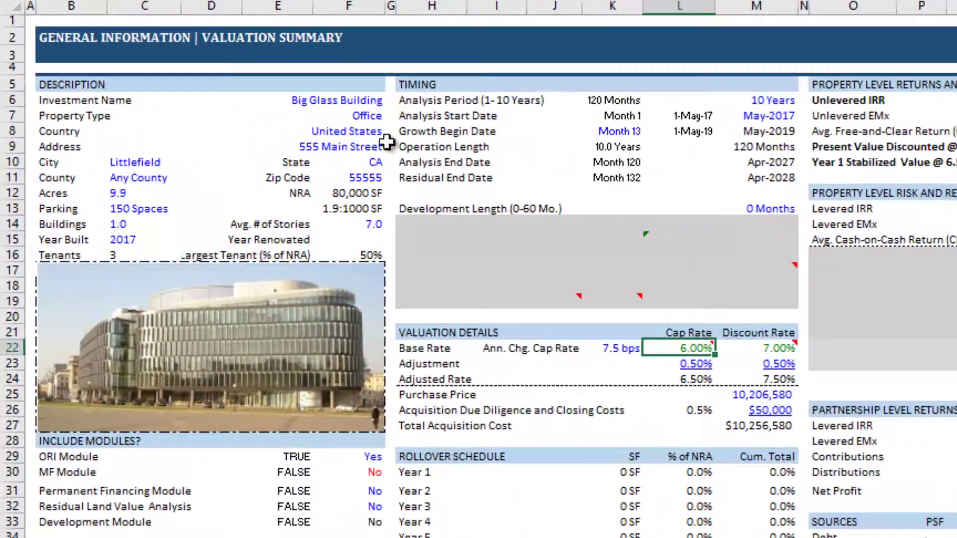
click(218, 70)
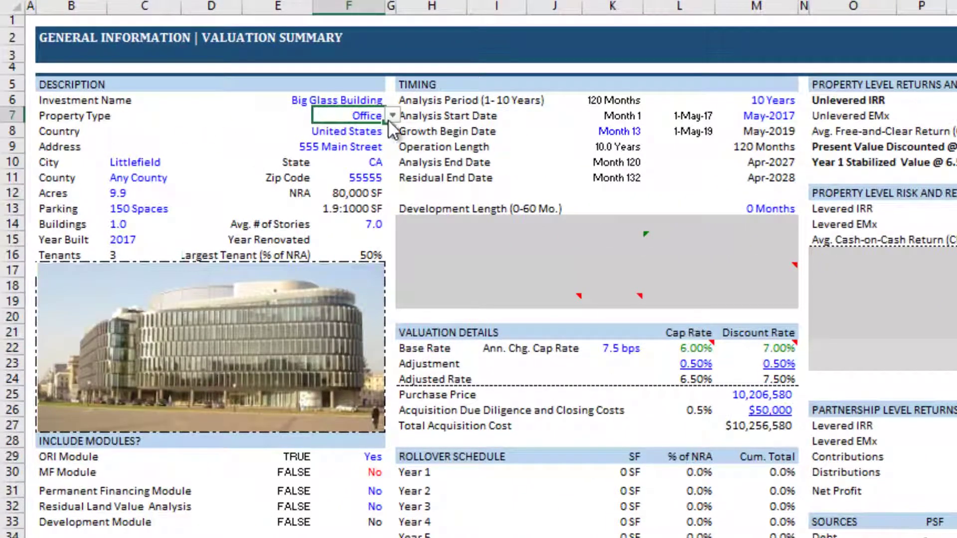
click(392, 116)
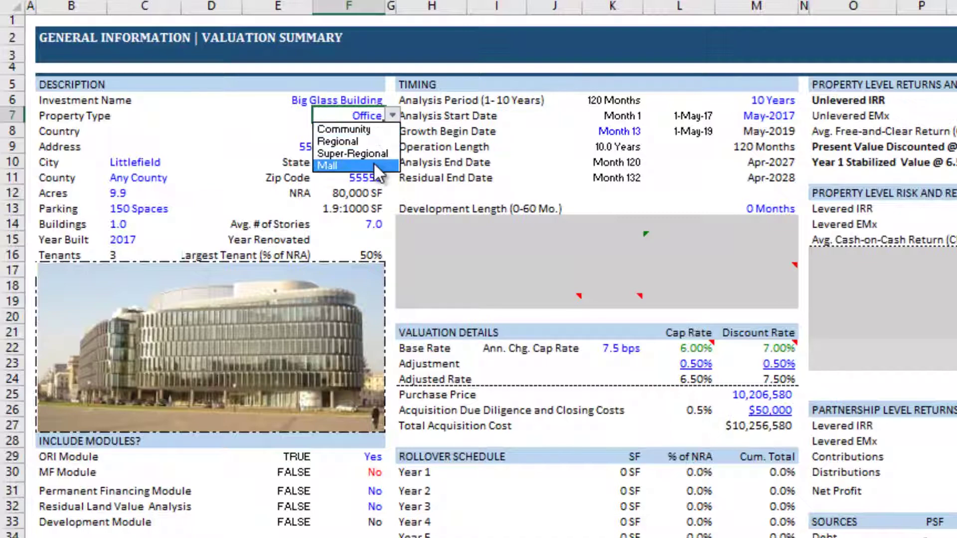
key(Escape)
click(693, 348)
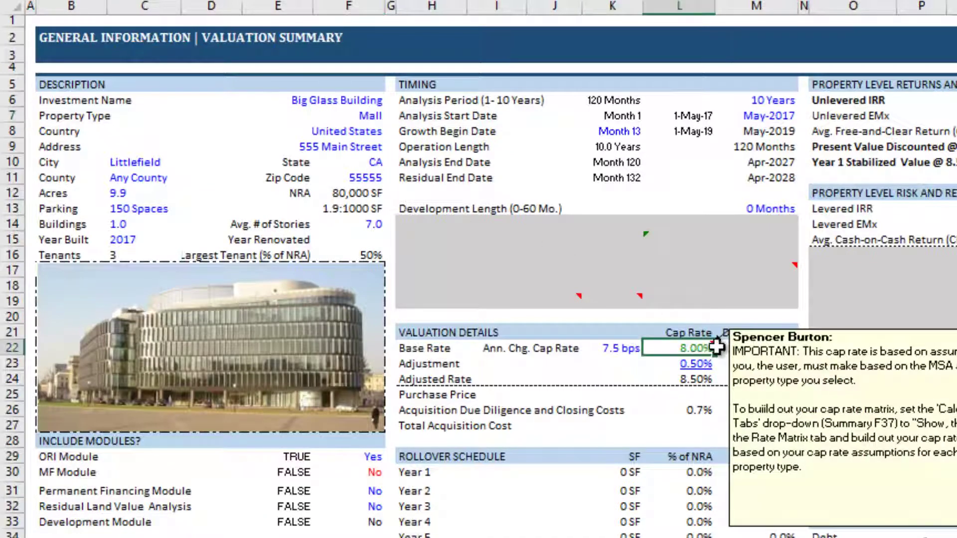
click(749, 349)
click(695, 348)
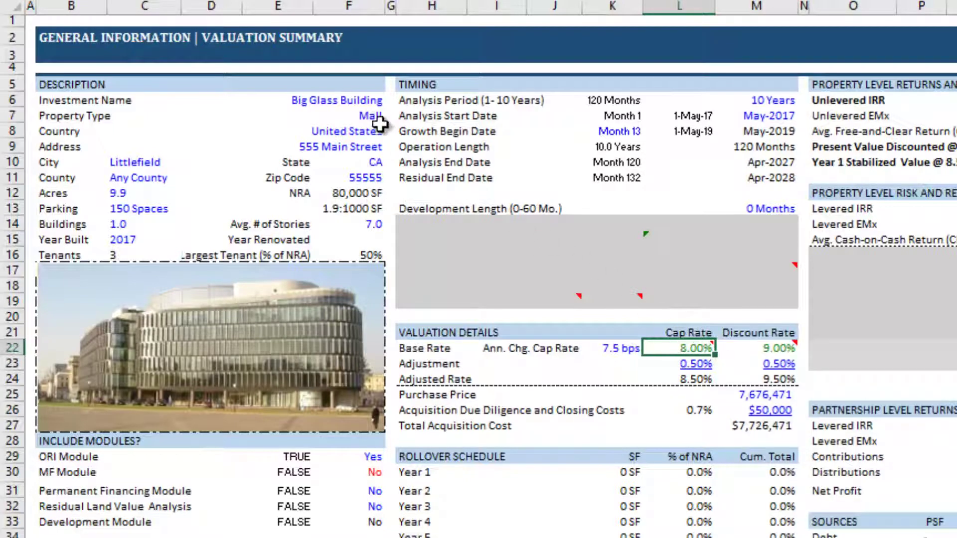
click(190, 117)
ctrl+scroll(190, 118, down, 2)
scroll(213, 134, down, 1)
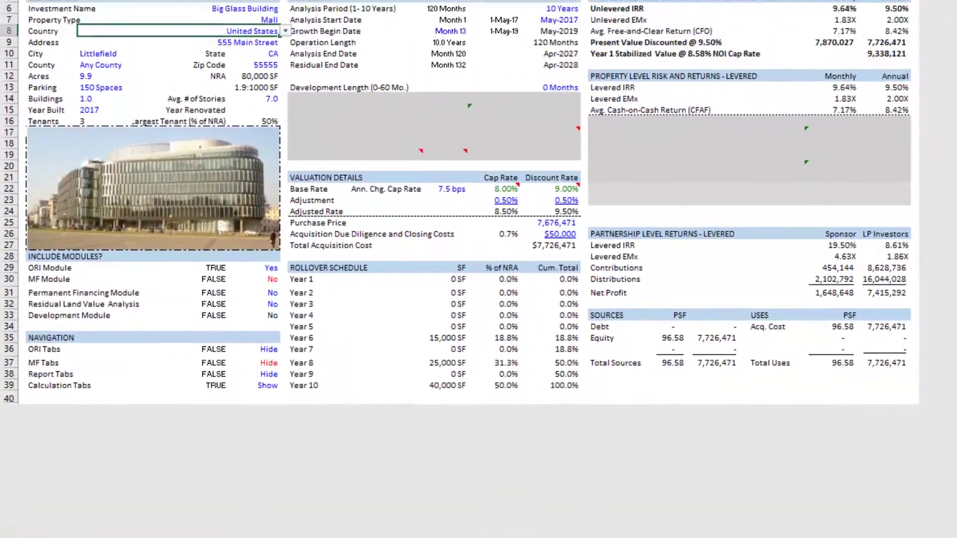
click(257, 516)
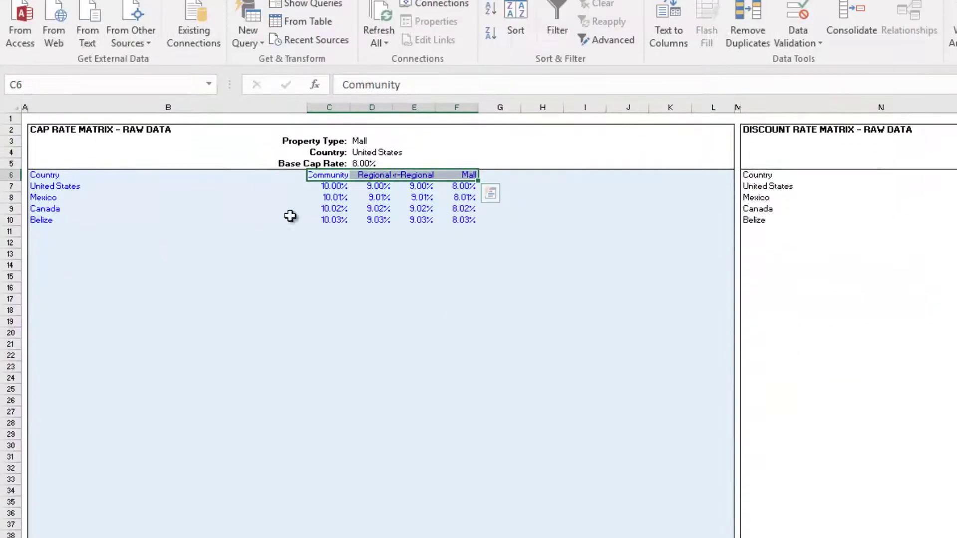
click(62, 187)
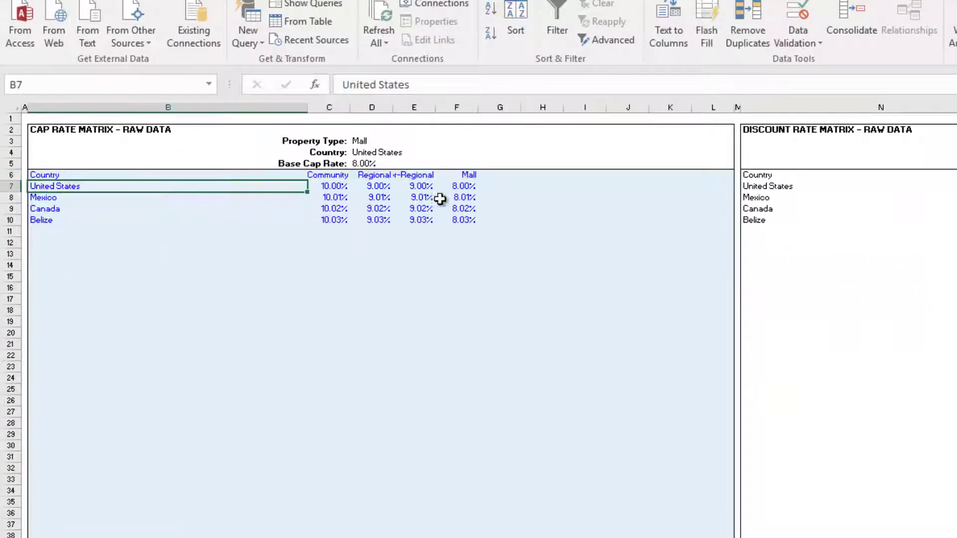
click(456, 187)
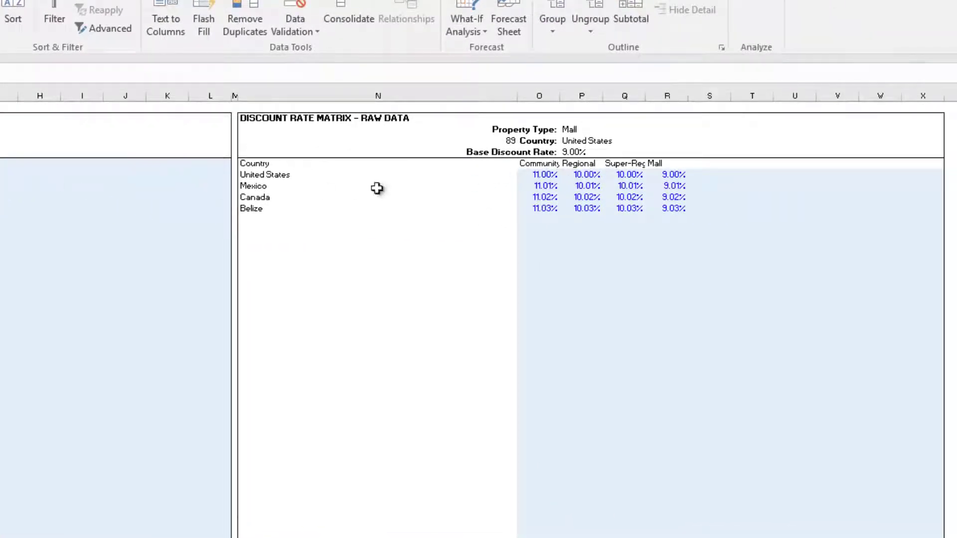
click(662, 174)
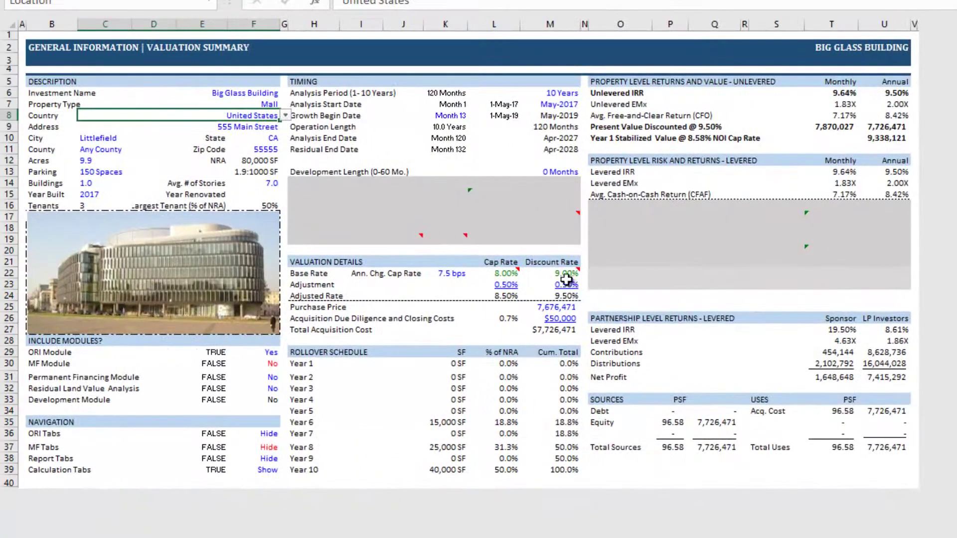
click(548, 276)
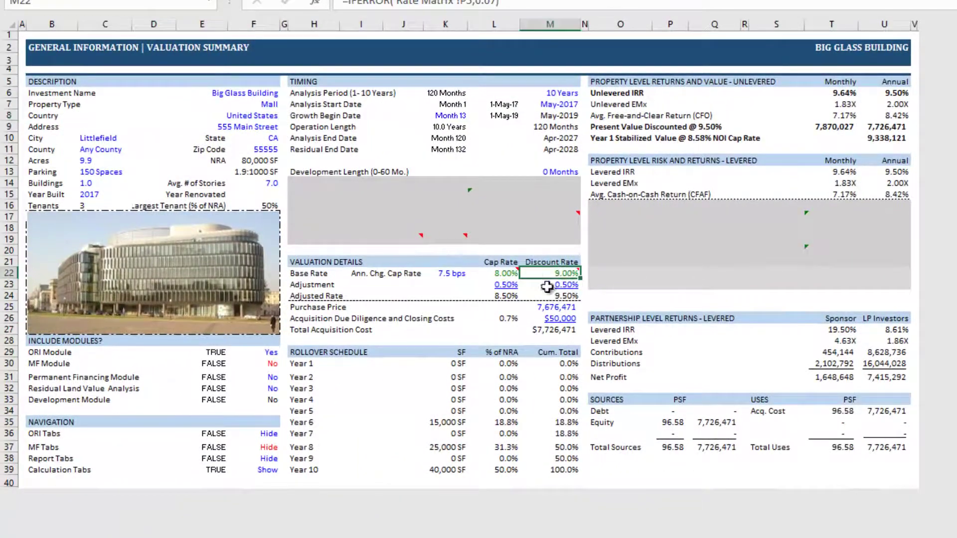